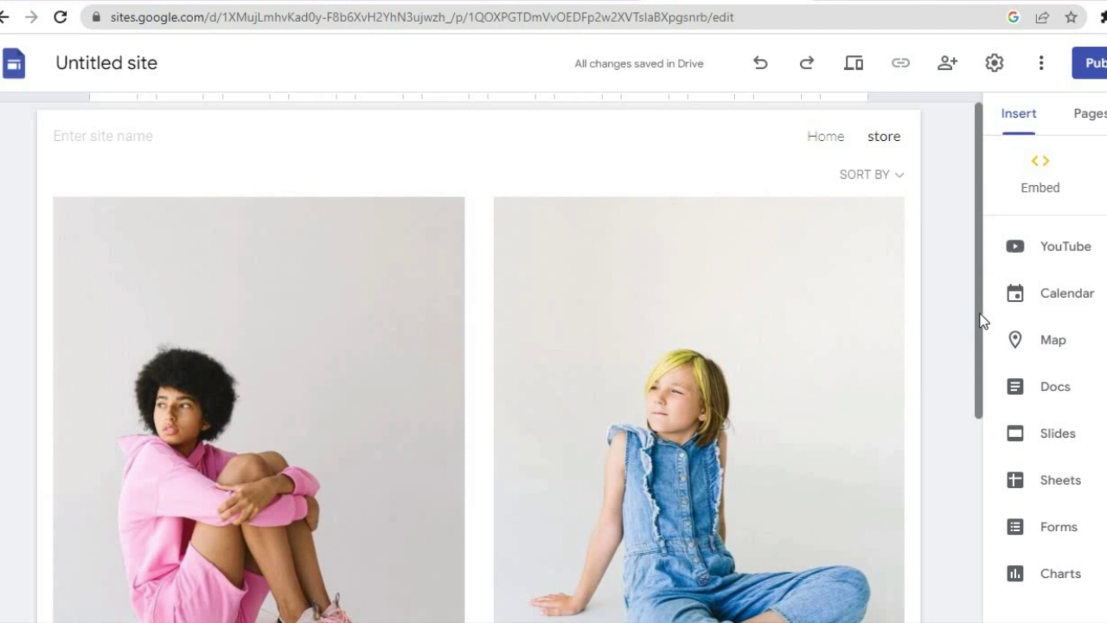
Scroll through the grid of sample products on the Google Sites store page.
{"action": "scroll", "coordinate": [977, 448], "scroll_direction": "down", "scroll_amount": 5}
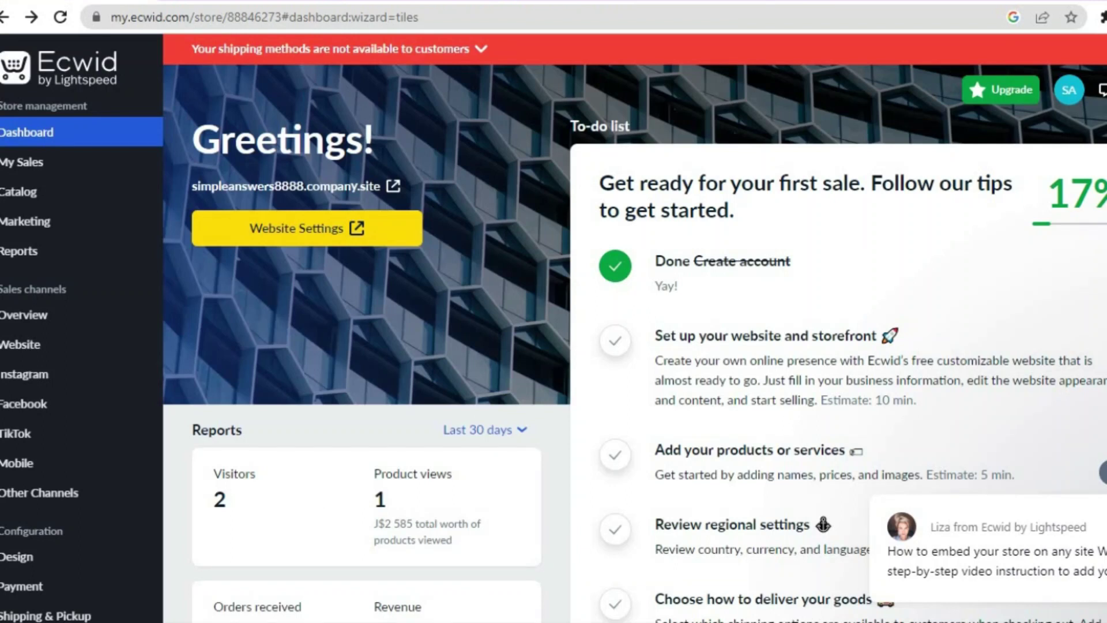
Scroll the Ecwid dashboard and bring up the Catalog flyout with Products, Categories and Gift Cards.
{"action": "scroll", "coordinate": [553, 329], "scroll_direction": "down", "scroll_amount": 3}
{"action": "scroll", "coordinate": [554, 328], "scroll_direction": "up", "scroll_amount": 3}
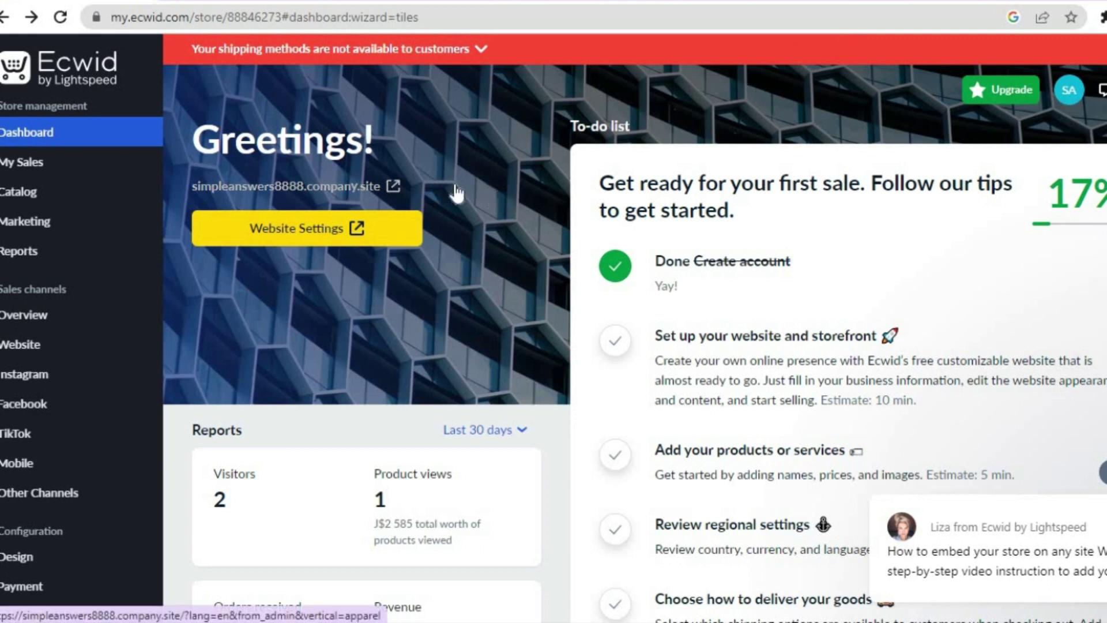
{"action": "left_click", "coordinate": [106, 163]}
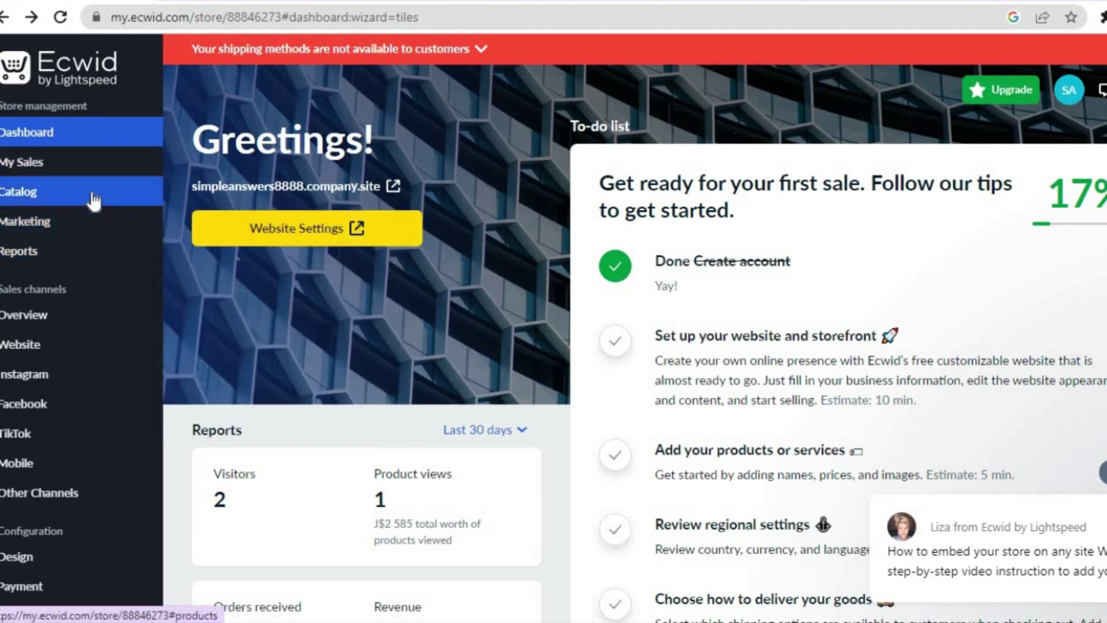
{"action": "mouse_move", "coordinate": [92, 199]}
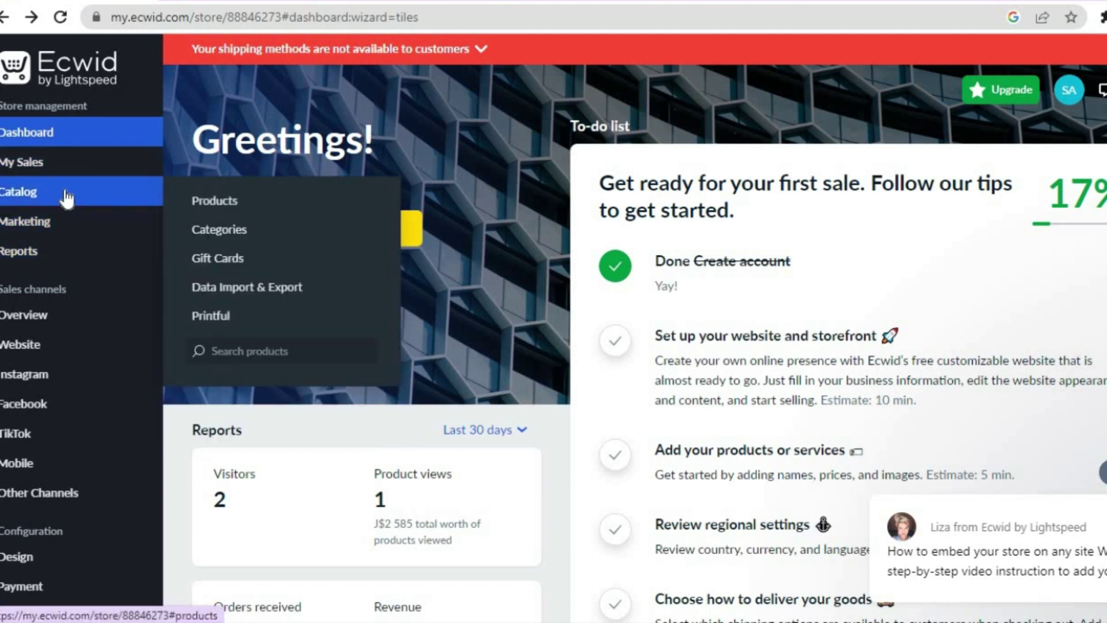
Start a new product from the Products list and look through the blank product form.
{"action": "left_click", "coordinate": [223, 202]}
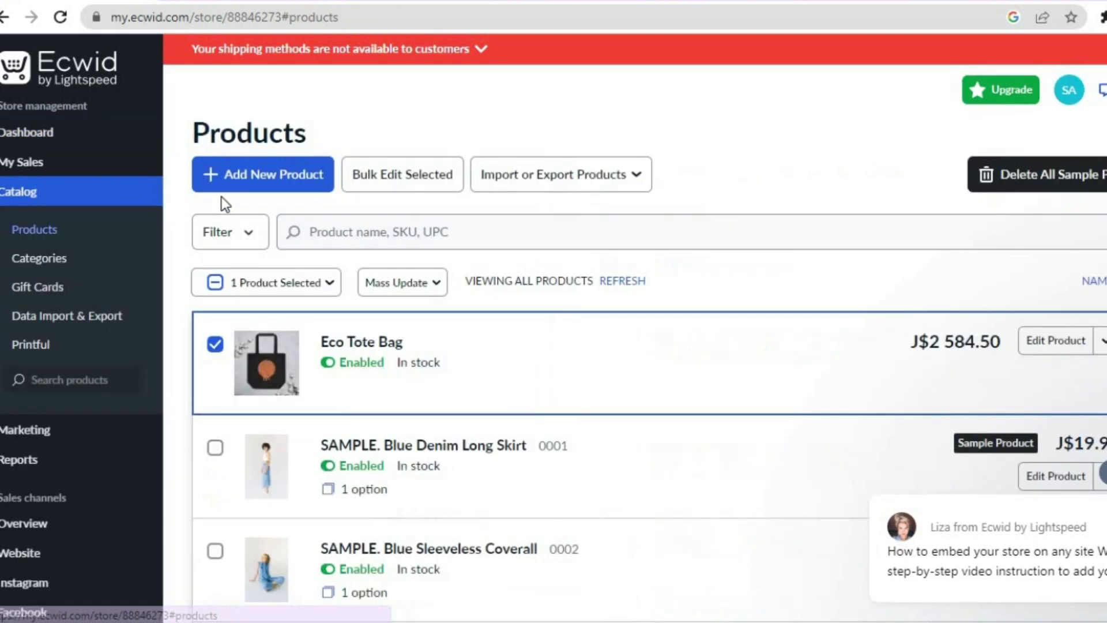
{"action": "left_click", "coordinate": [270, 178]}
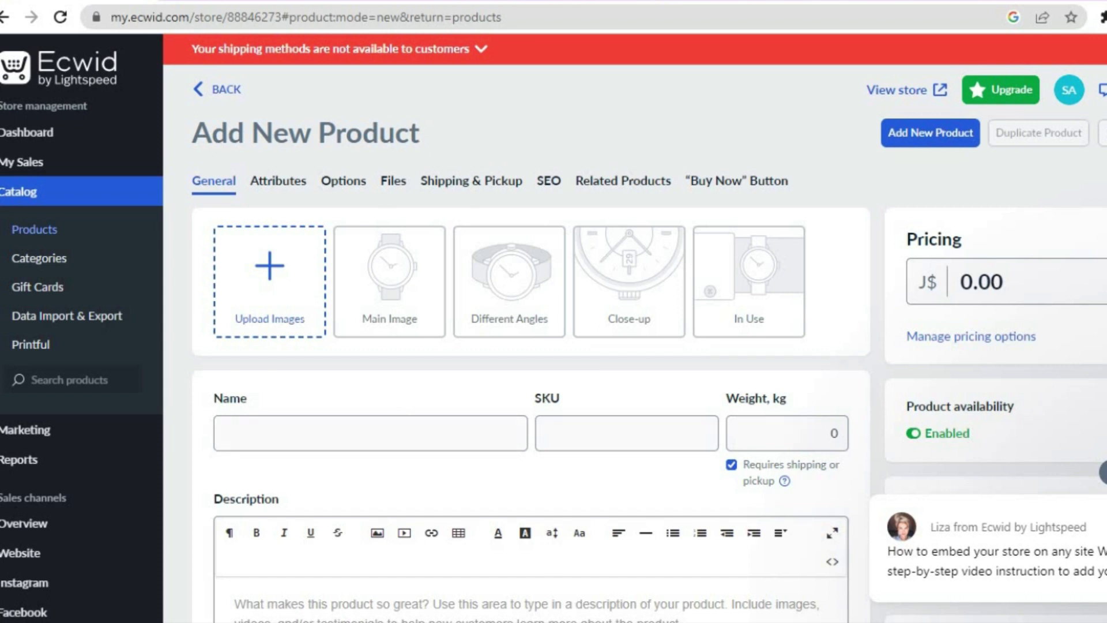
{"action": "scroll", "coordinate": [531, 346], "scroll_direction": "down", "scroll_amount": 7}
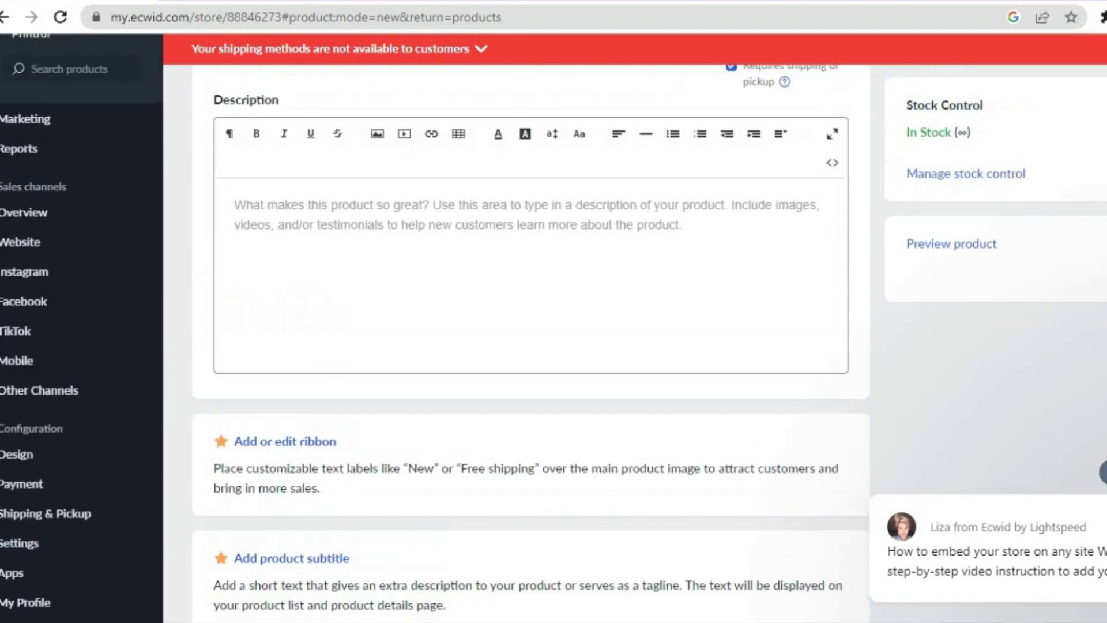
{"action": "scroll", "coordinate": [946, 172], "scroll_direction": "up", "scroll_amount": 7}
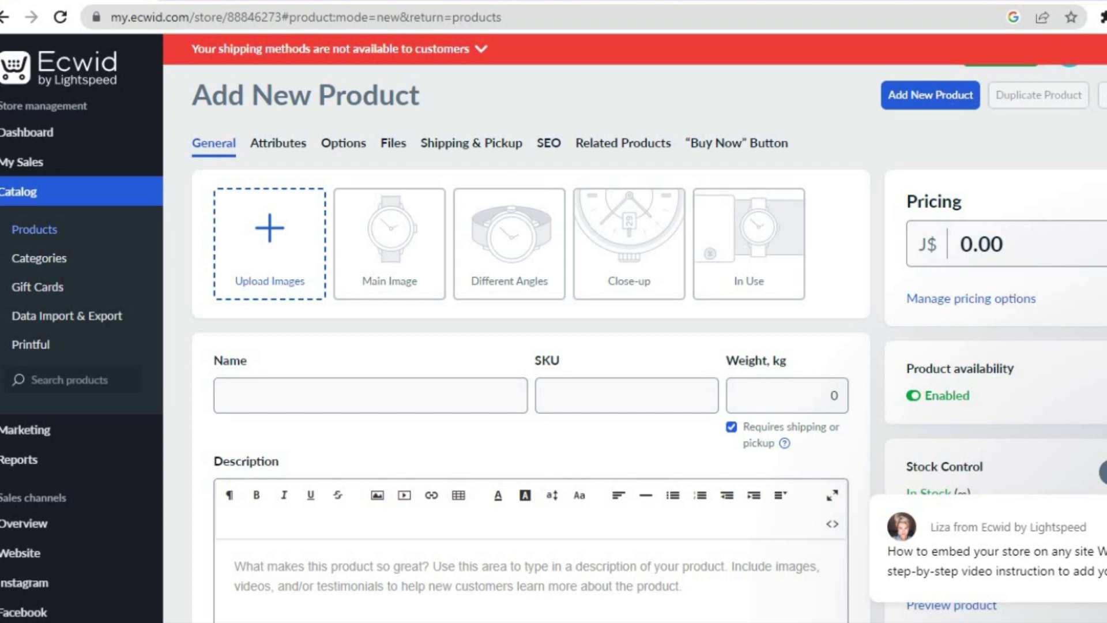
{"action": "scroll", "coordinate": [530, 346], "scroll_direction": "down", "scroll_amount": 3}
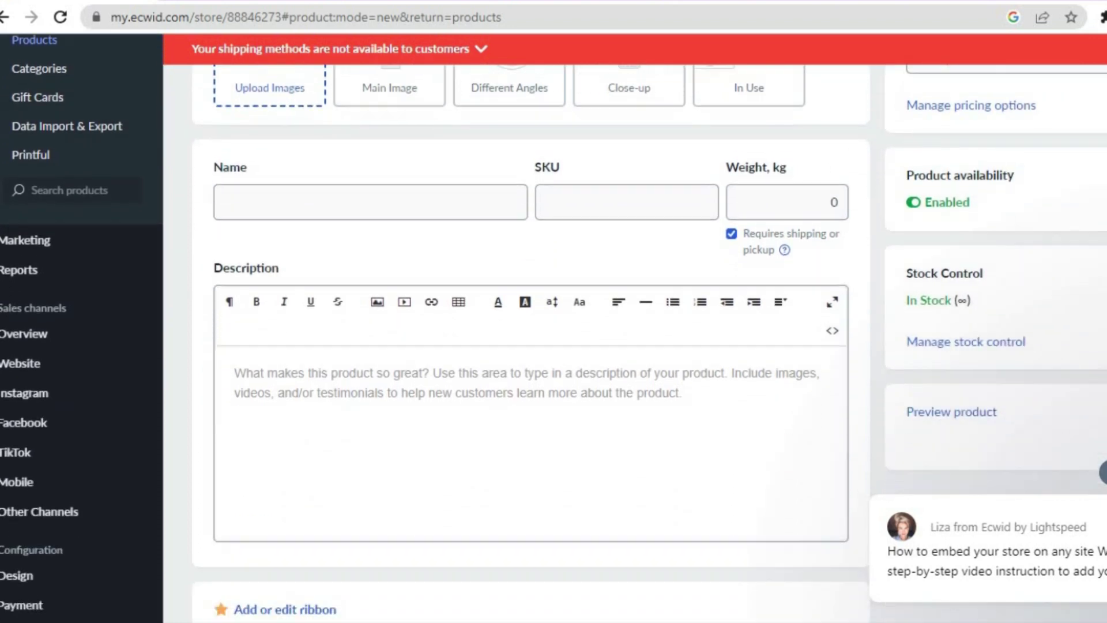
{"action": "scroll", "coordinate": [437, 465], "scroll_direction": "down", "scroll_amount": 4}
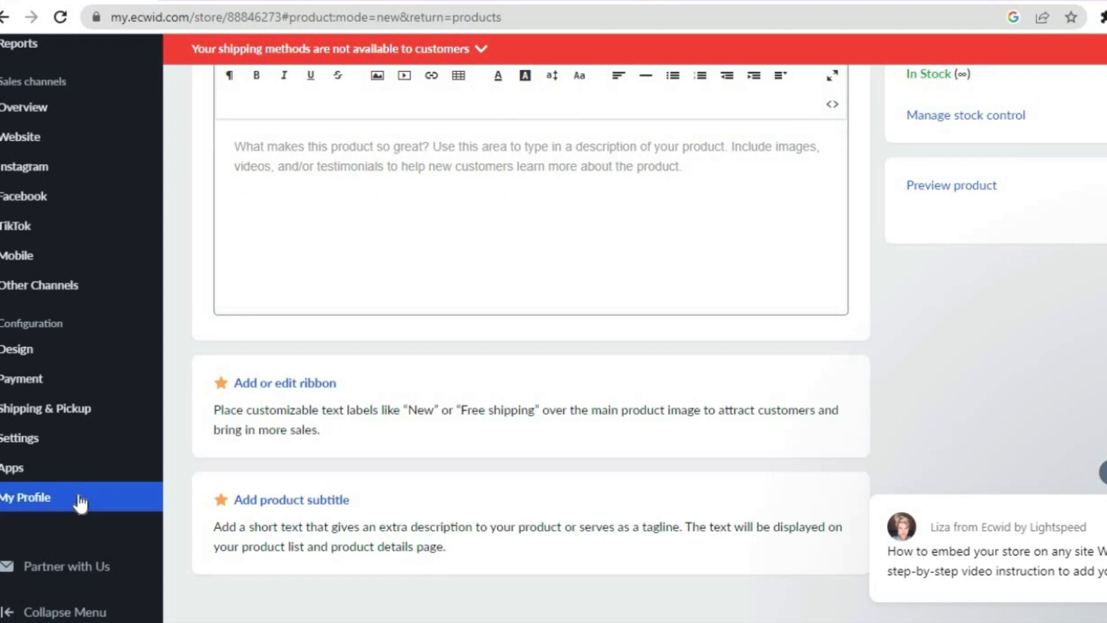
{"action": "mouse_move", "coordinate": [45, 485]}
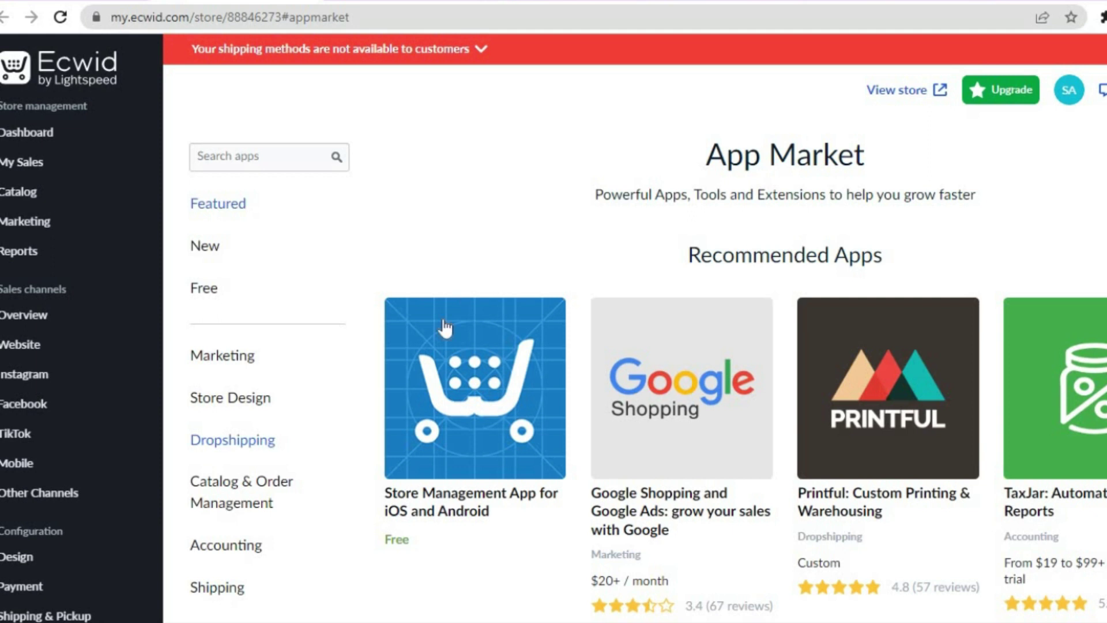
Browse the App Market's Dropshipping category to reach the free Sup Dropshipping app.
{"action": "left_click", "coordinate": [256, 446]}
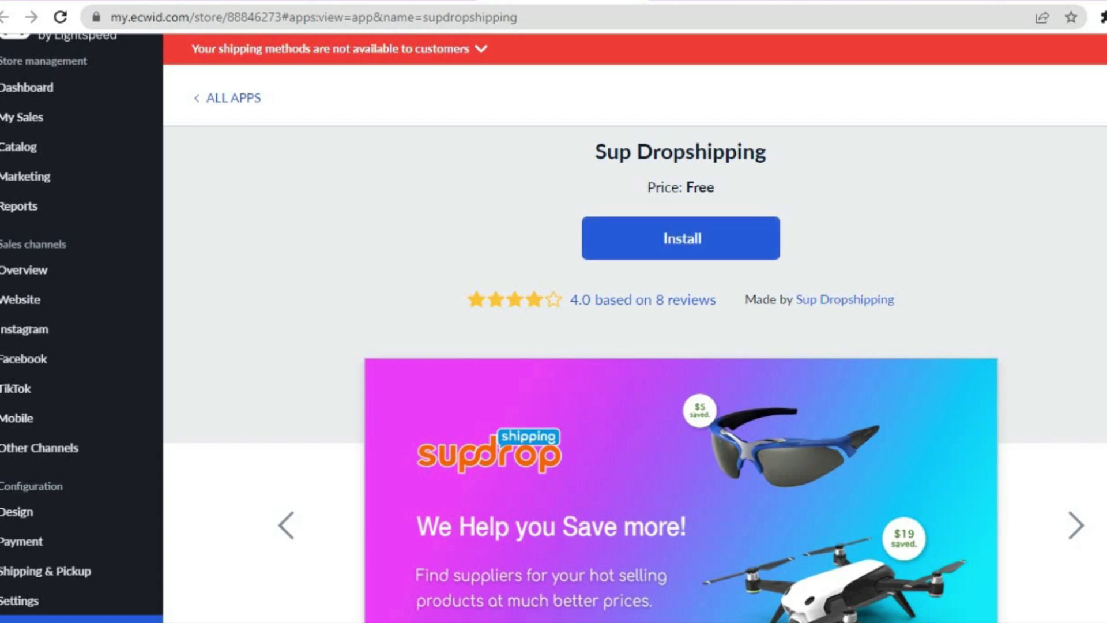
Advance the Sup Dropshipping screenshots three times to the sourceable product grid preview.
{"action": "scroll", "coordinate": [554, 329], "scroll_direction": "down", "scroll_amount": 4}
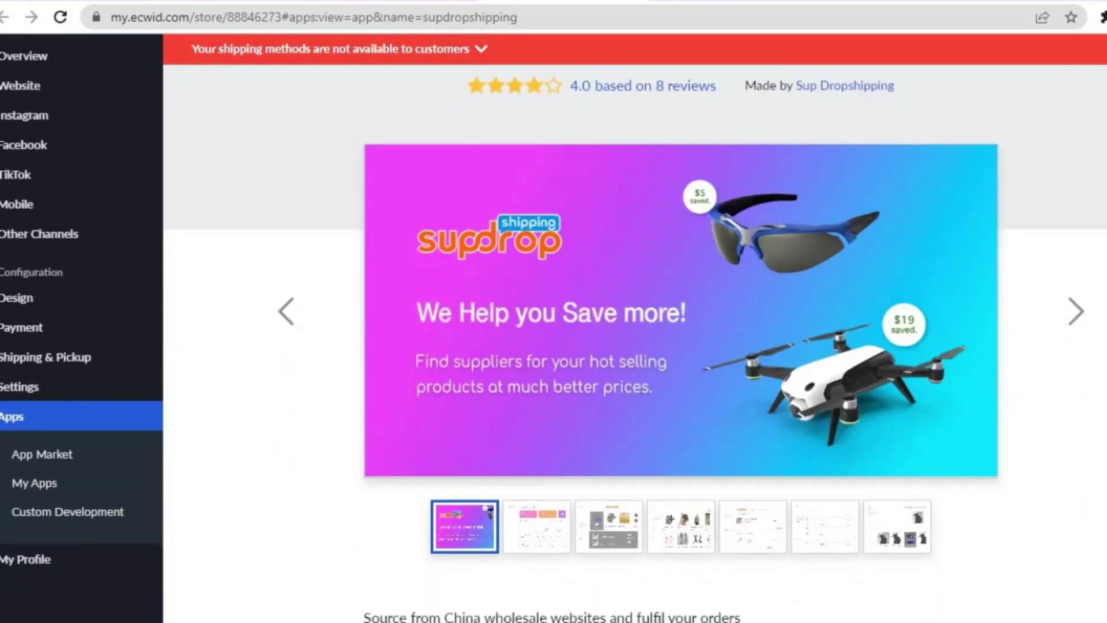
{"action": "left_click", "coordinate": [1063, 312]}
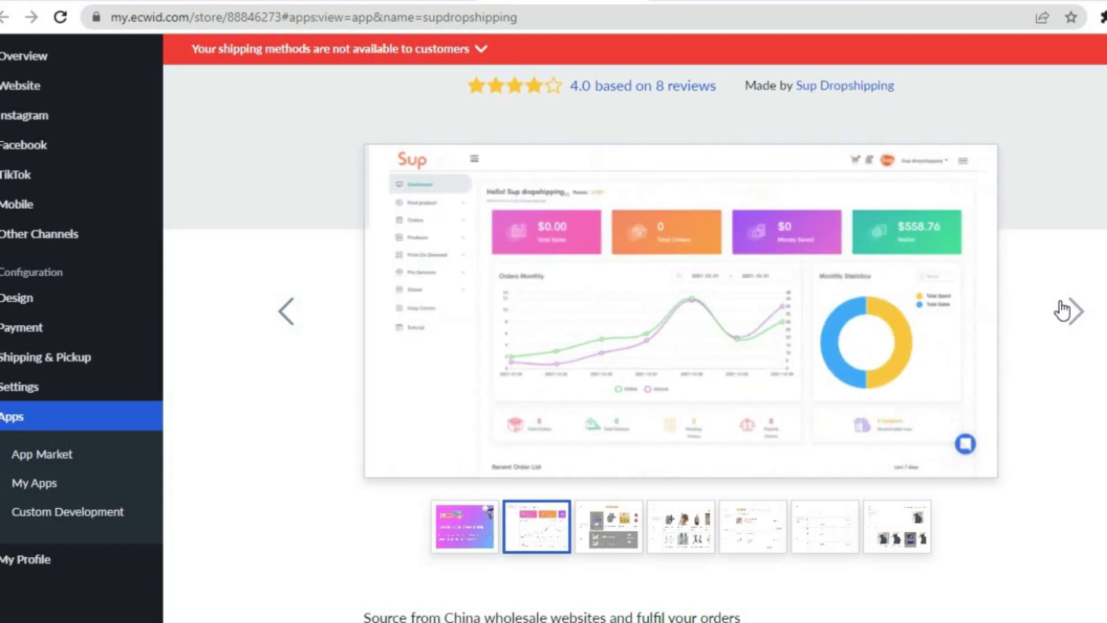
{"action": "left_click", "coordinate": [1063, 311]}
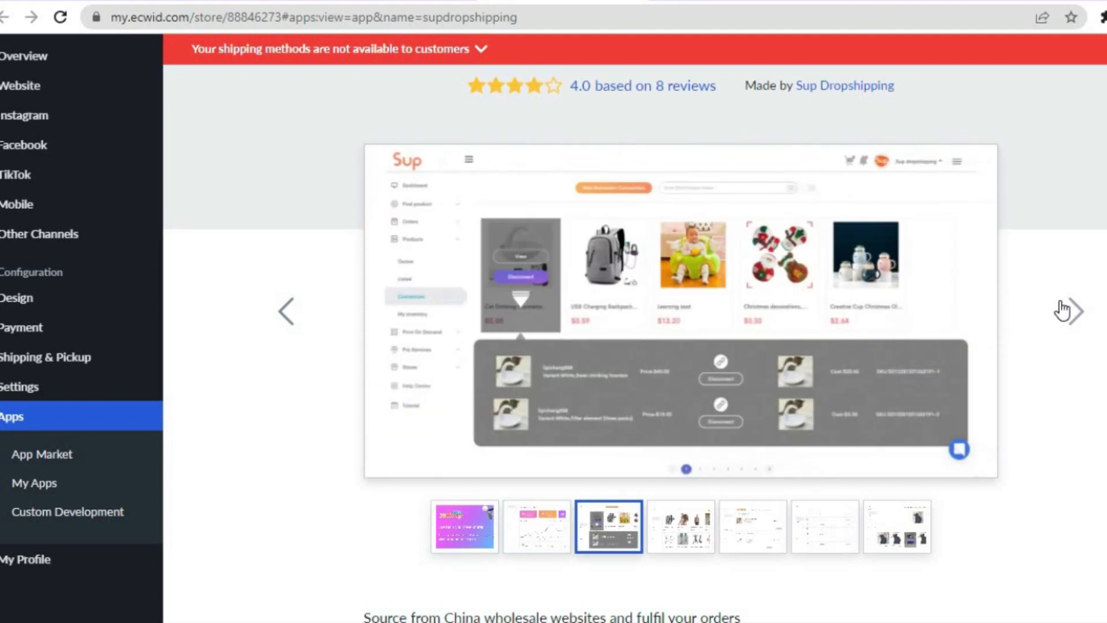
{"action": "left_click", "coordinate": [1063, 311]}
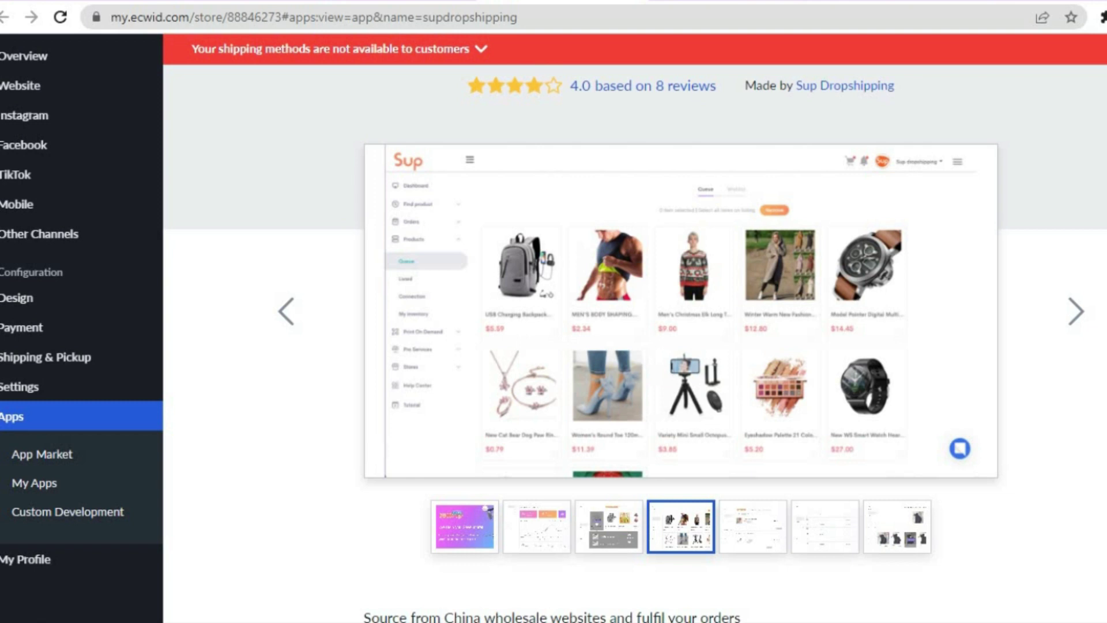
{"action": "scroll", "coordinate": [631, 235], "scroll_direction": "up", "scroll_amount": 5}
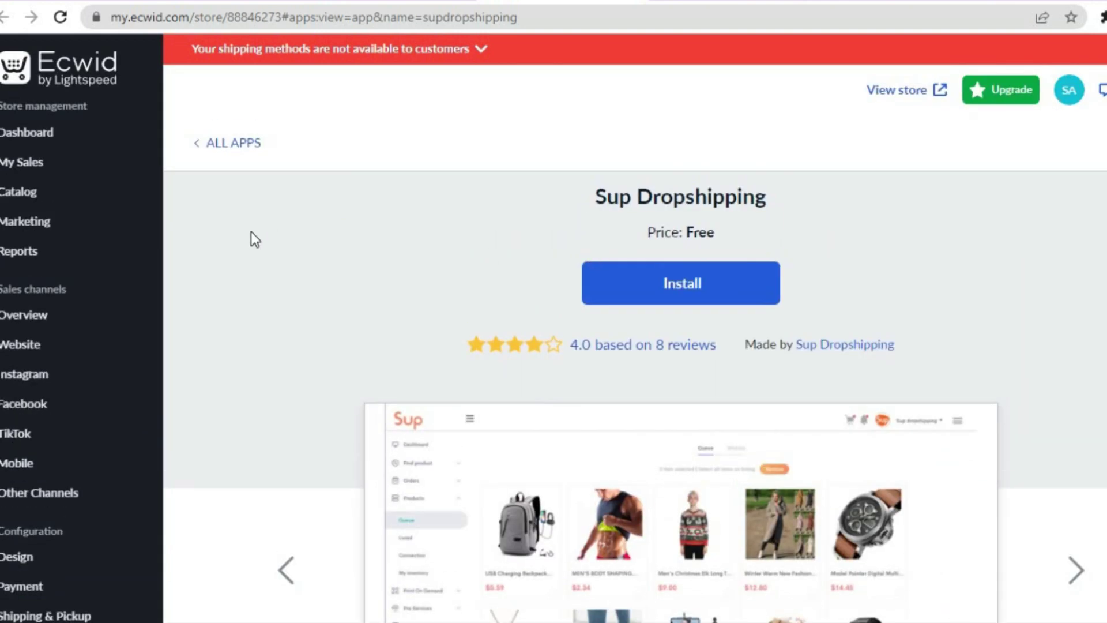
Check Printful's product catalog, then return to the Ecwid Products list headed by Eco Tote Bag.
{"action": "mouse_move", "coordinate": [71, 196]}
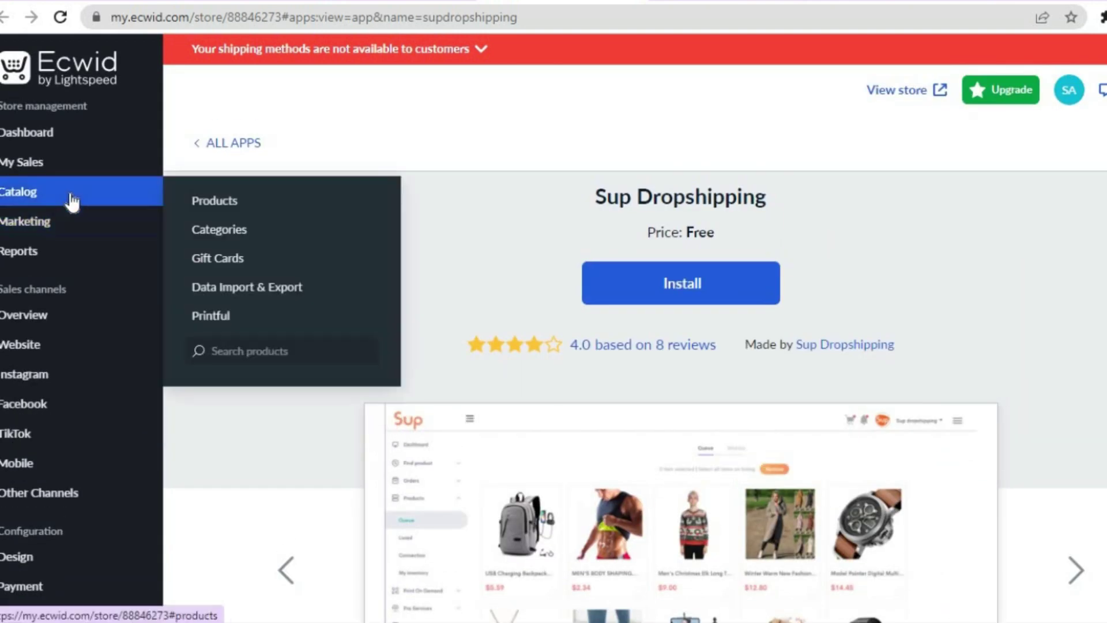
{"action": "left_click", "coordinate": [189, 211]}
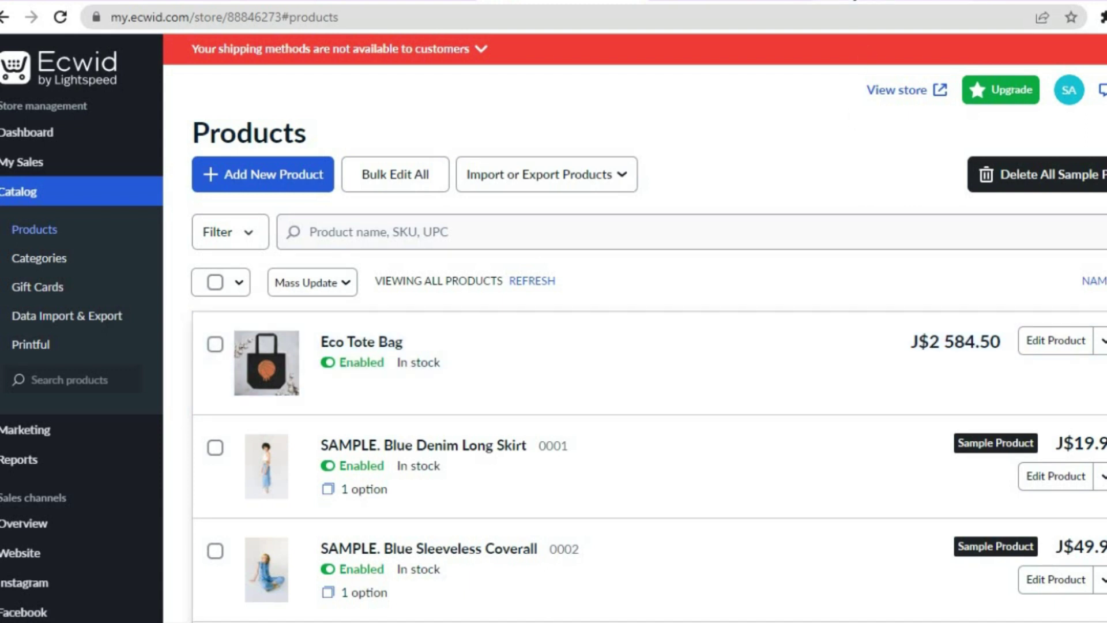
{"action": "key", "text": "ctrl+Tab"}
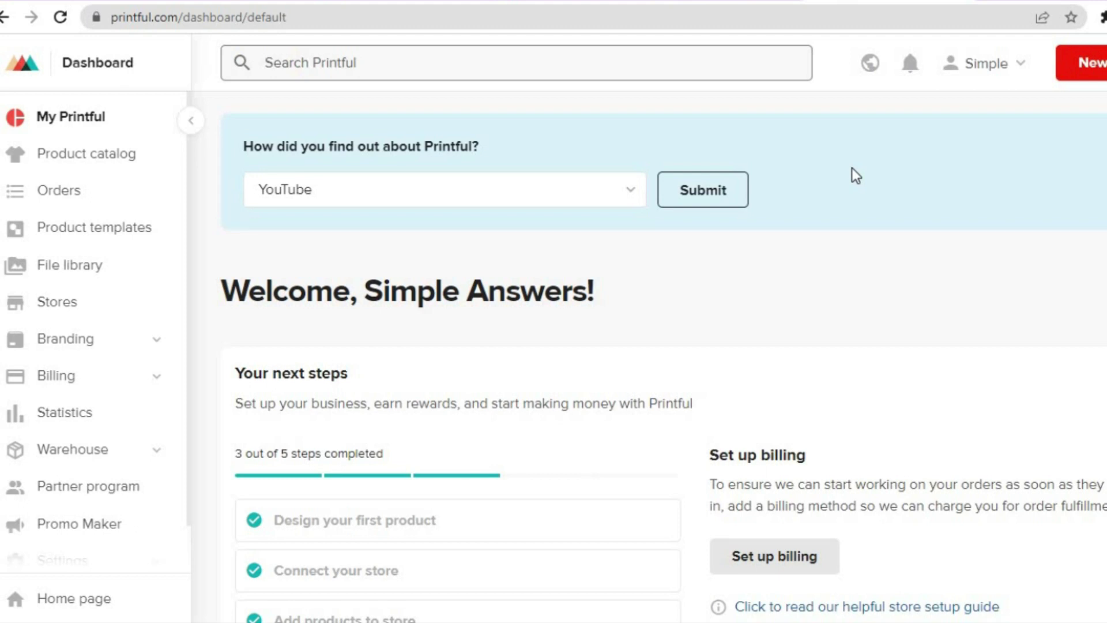
{"action": "left_click", "coordinate": [99, 160]}
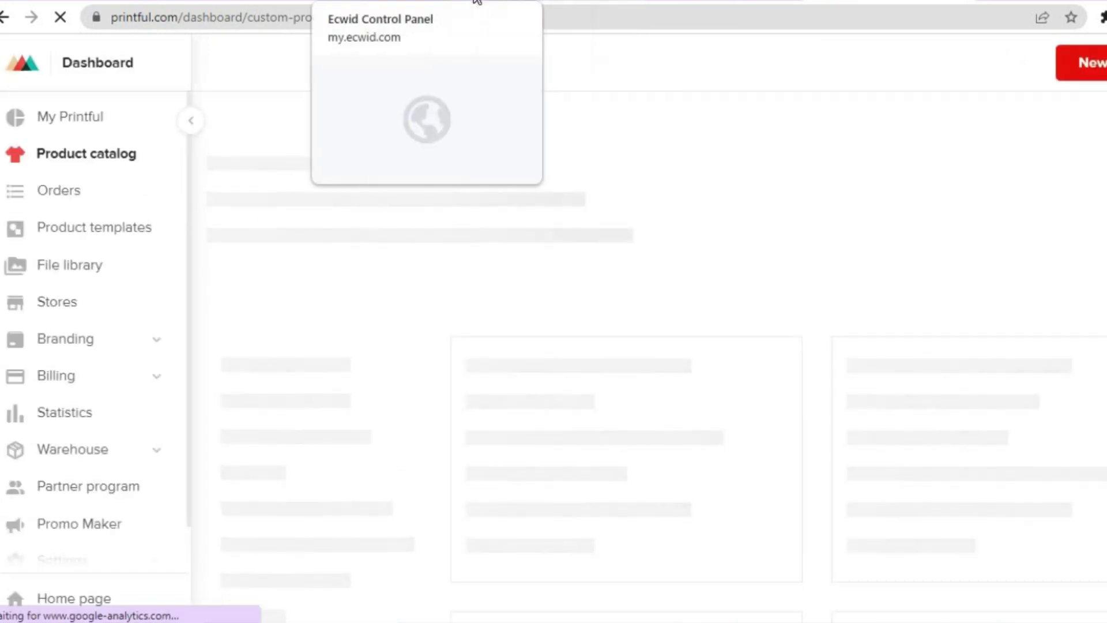
{"action": "left_click", "coordinate": [548, 0]}
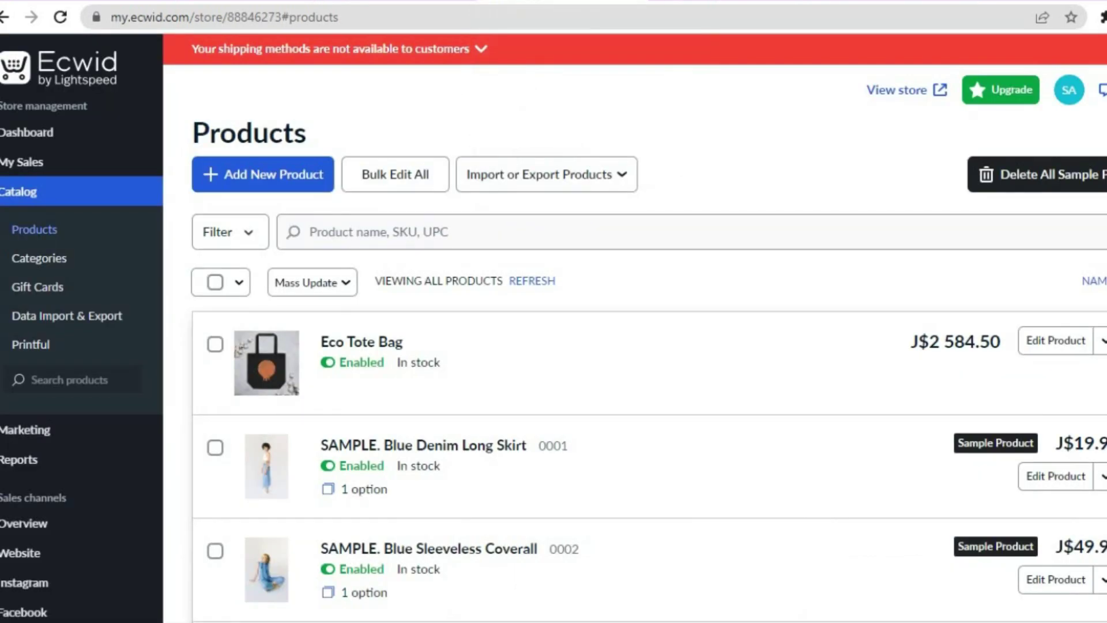
Go from the Google Sites search results to the Google Sites start page.
{"action": "left_click", "coordinate": [709, 1]}
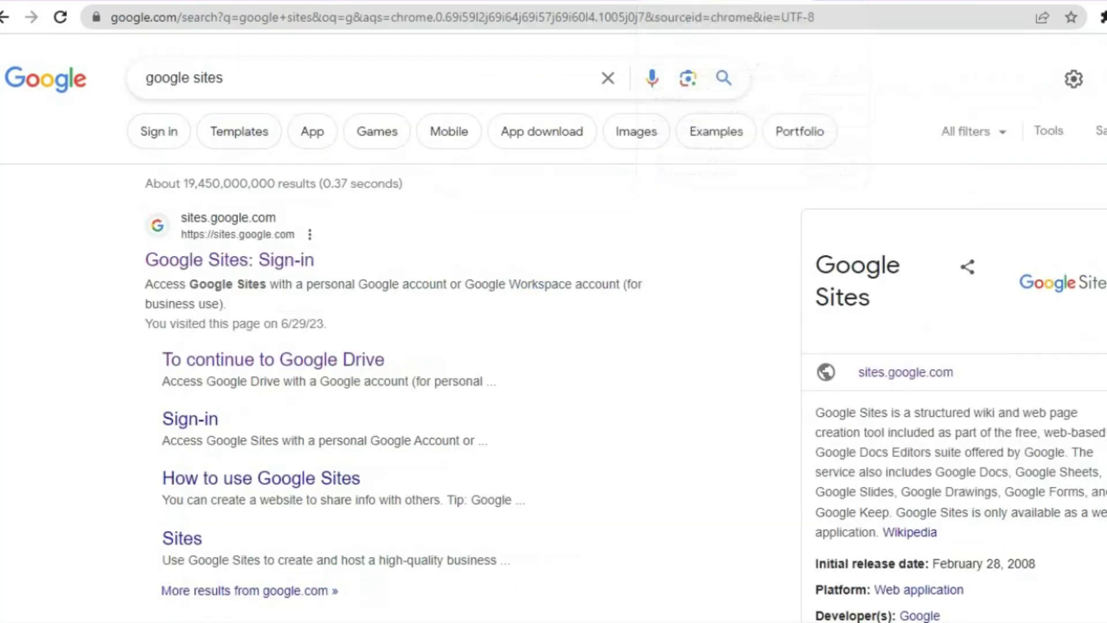
{"action": "left_click", "coordinate": [263, 264]}
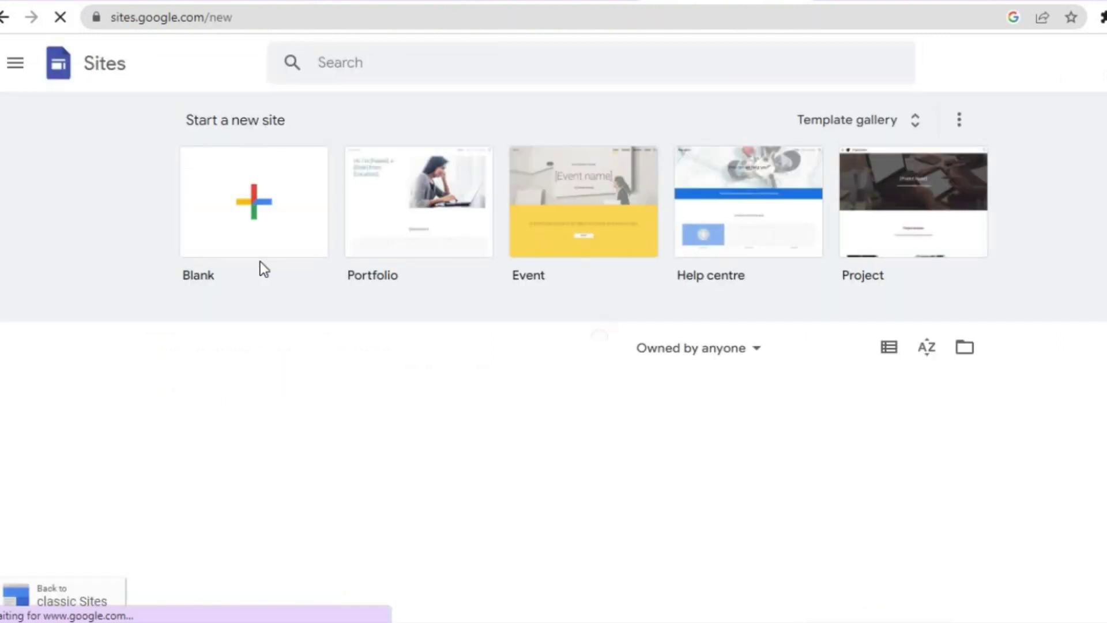
{"action": "scroll", "coordinate": [261, 261], "scroll_direction": "down", "scroll_amount": 1}
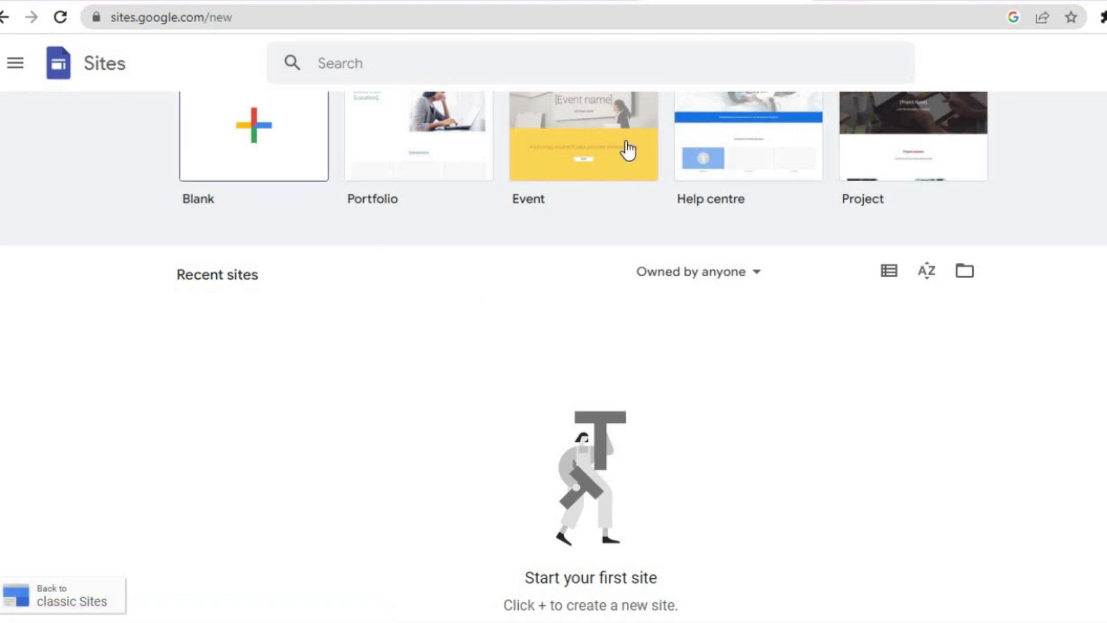
{"action": "scroll", "coordinate": [891, 118], "scroll_direction": "up", "scroll_amount": 1}
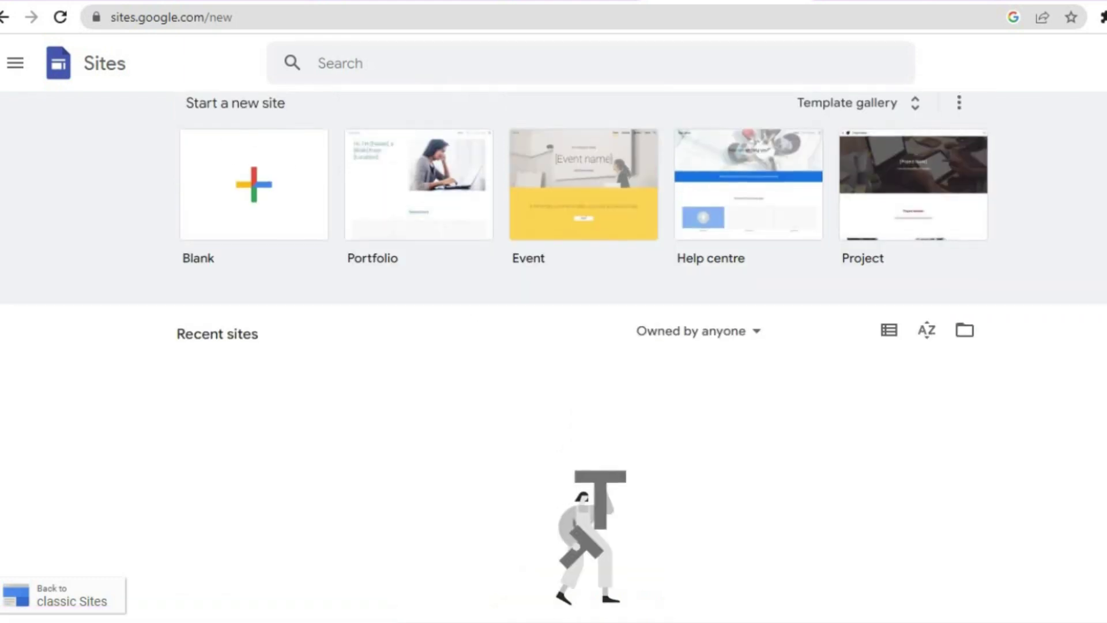
Create a new Untitled site from the Blank template in the template gallery.
{"action": "left_click", "coordinate": [887, 115]}
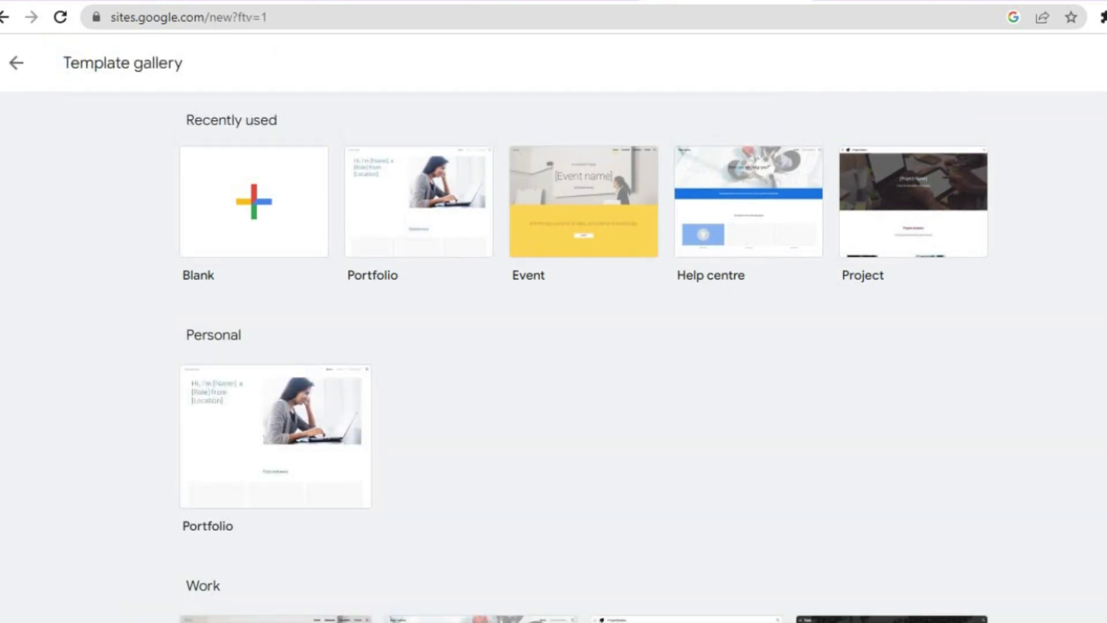
{"action": "scroll", "coordinate": [554, 346], "scroll_direction": "down", "scroll_amount": 9}
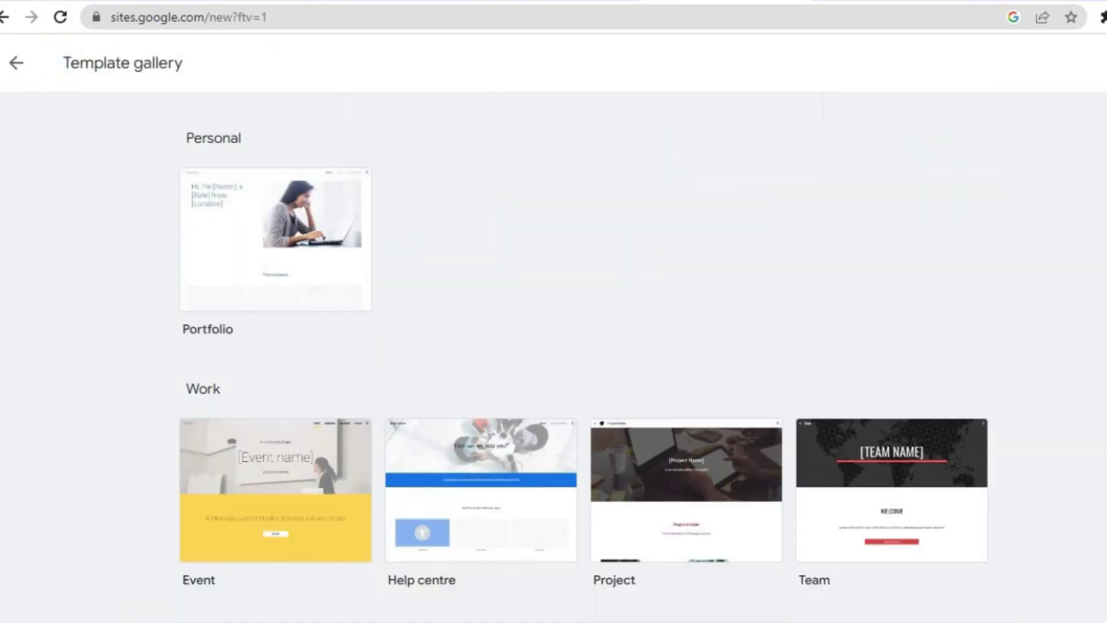
{"action": "scroll", "coordinate": [554, 346], "scroll_direction": "down", "scroll_amount": 6}
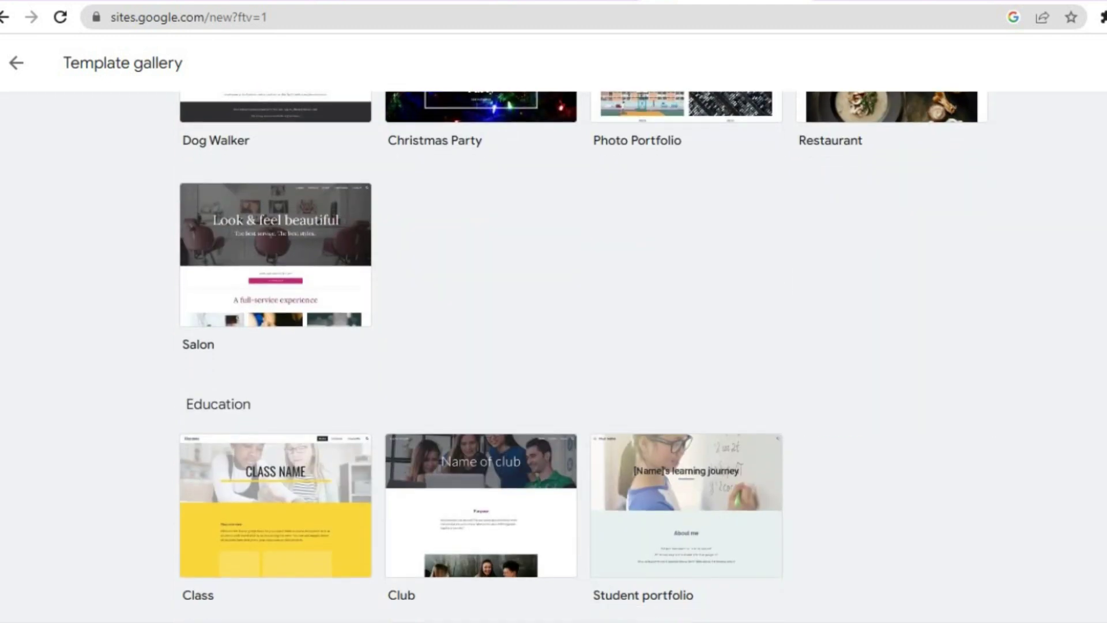
{"action": "scroll", "coordinate": [554, 347], "scroll_direction": "up", "scroll_amount": 15}
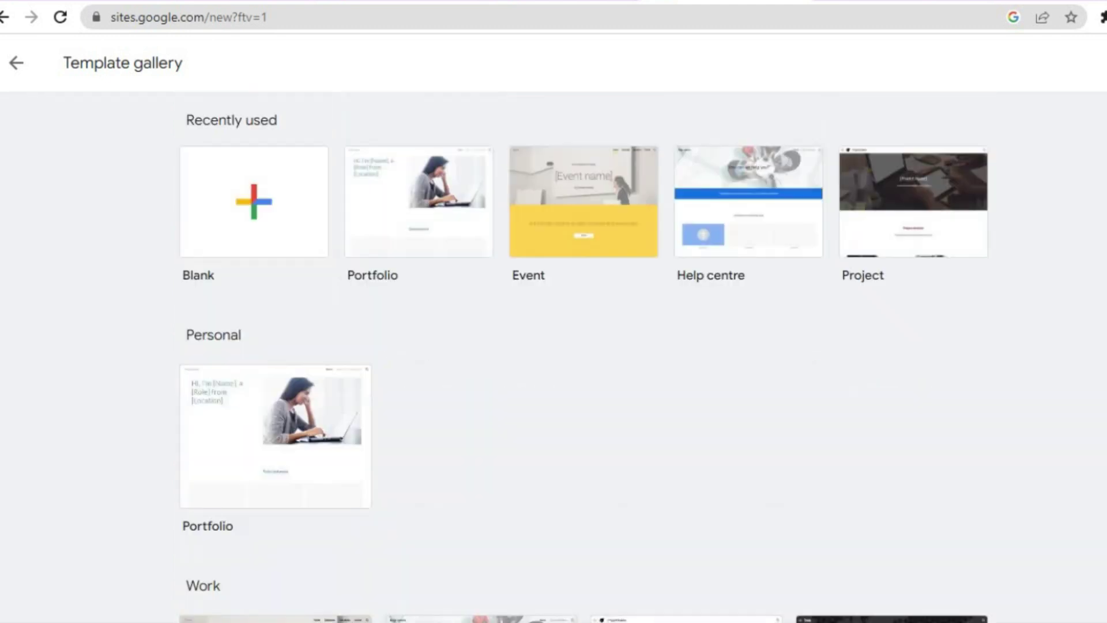
{"action": "left_click", "coordinate": [228, 181]}
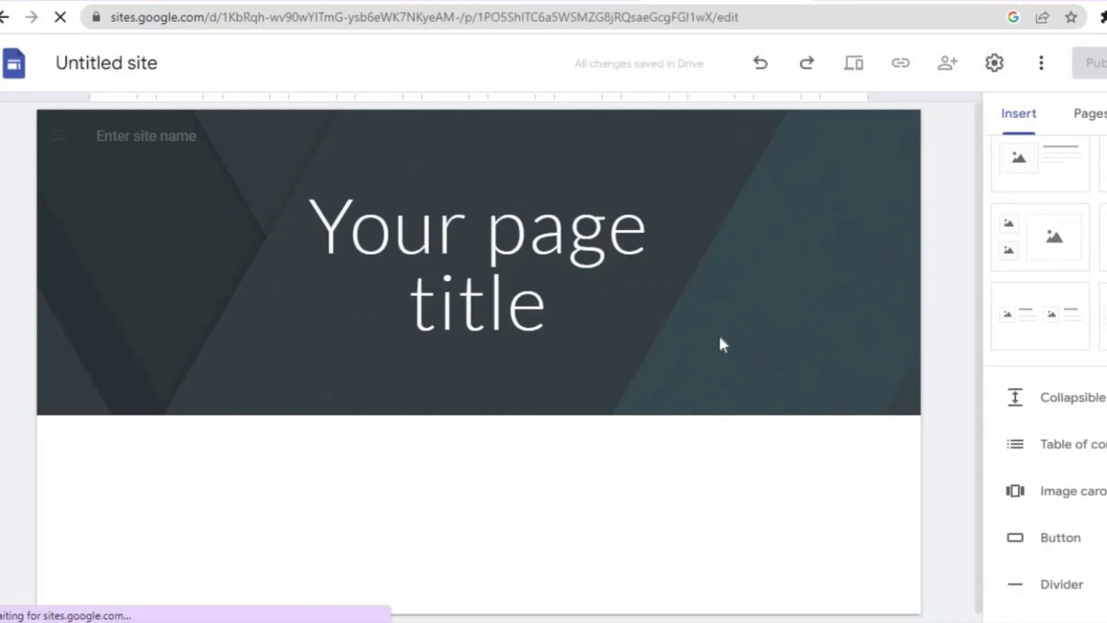
{"action": "left_click", "coordinate": [687, 338]}
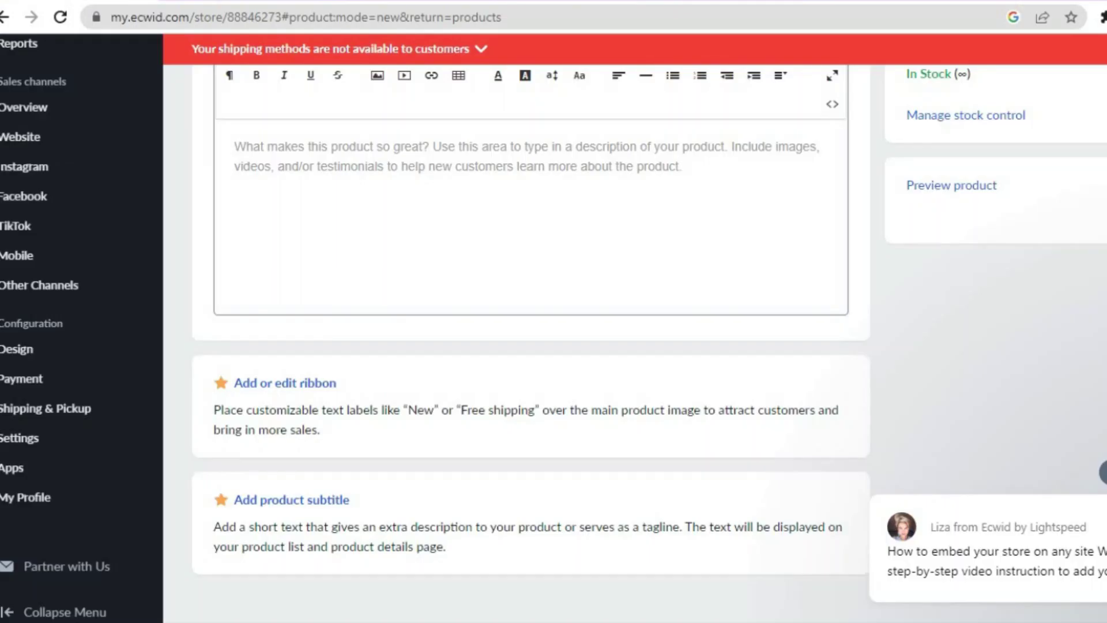
Discard the unsaved product, open Website > Overview, and find the add-store-to-other-sites option.
{"action": "mouse_move", "coordinate": [137, 143]}
{"action": "scroll", "coordinate": [181, 290], "scroll_direction": "up", "scroll_amount": 3}
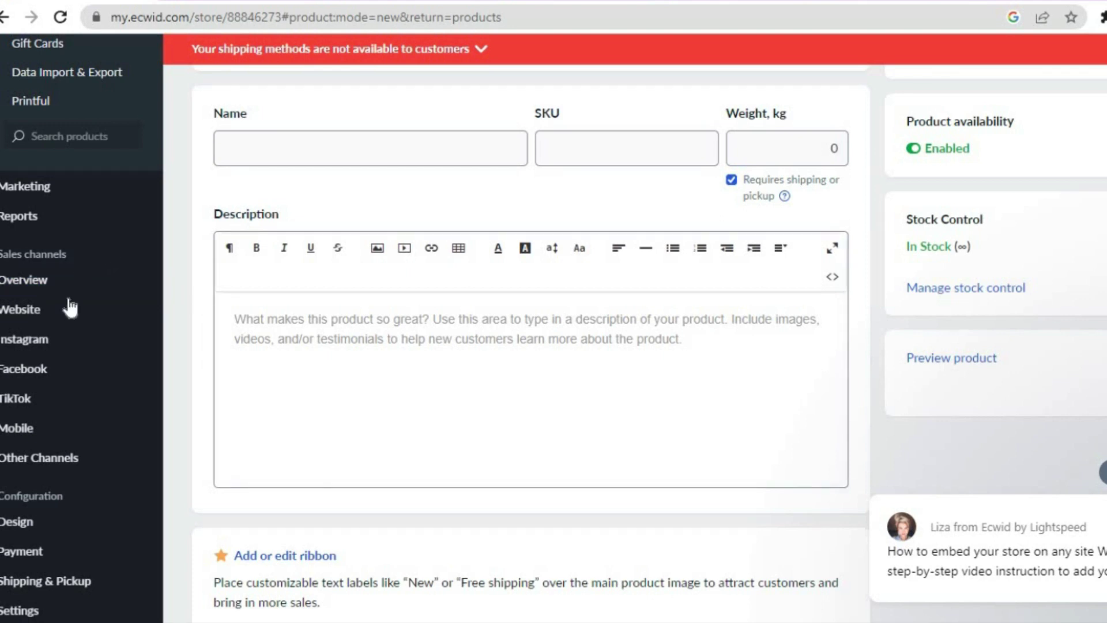
{"action": "mouse_move", "coordinate": [38, 321]}
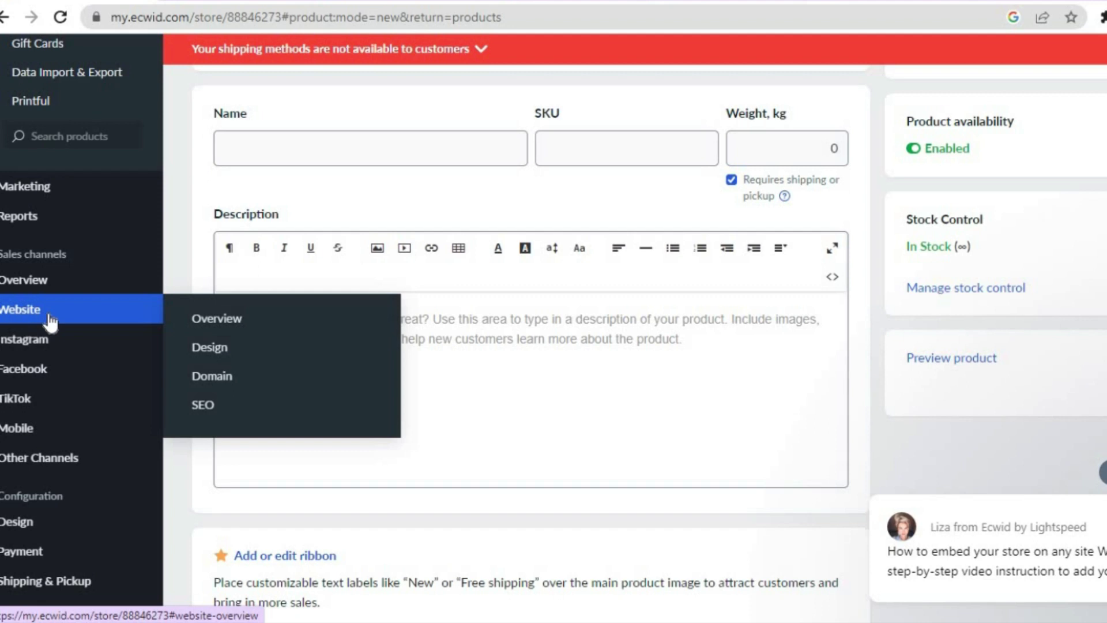
{"action": "left_click", "coordinate": [199, 325]}
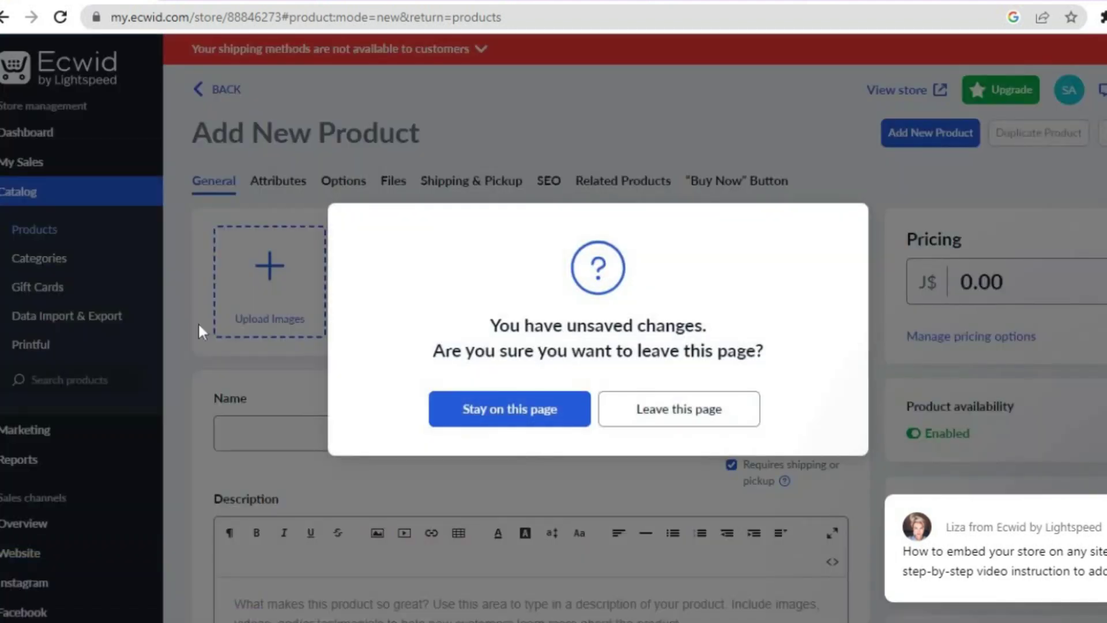
{"action": "left_click", "coordinate": [663, 425]}
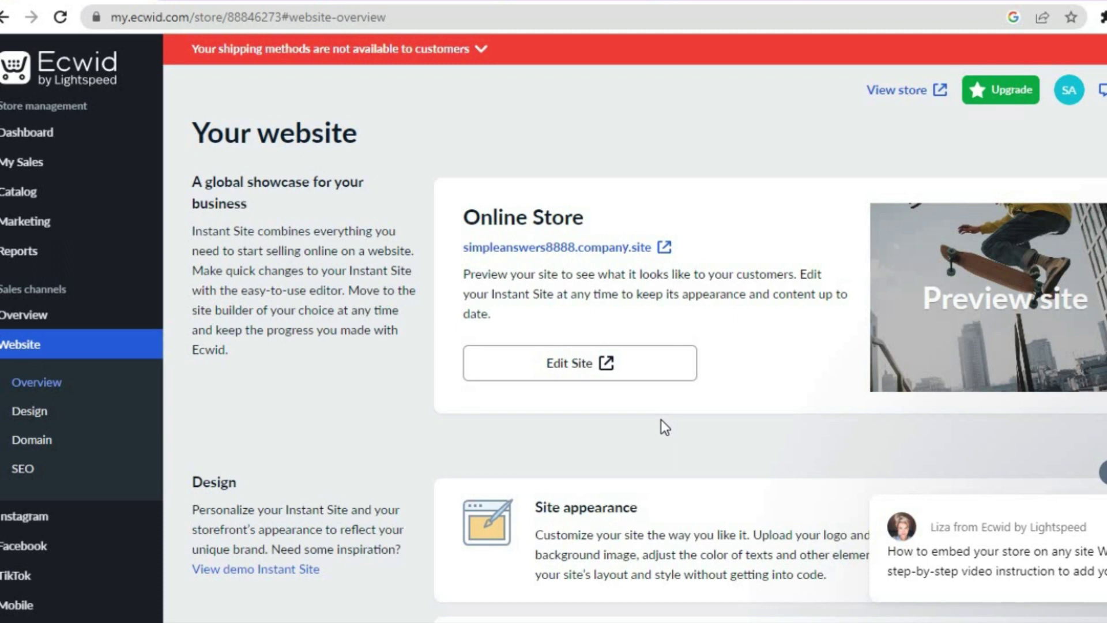
{"action": "scroll", "coordinate": [980, 288], "scroll_direction": "down", "scroll_amount": 1}
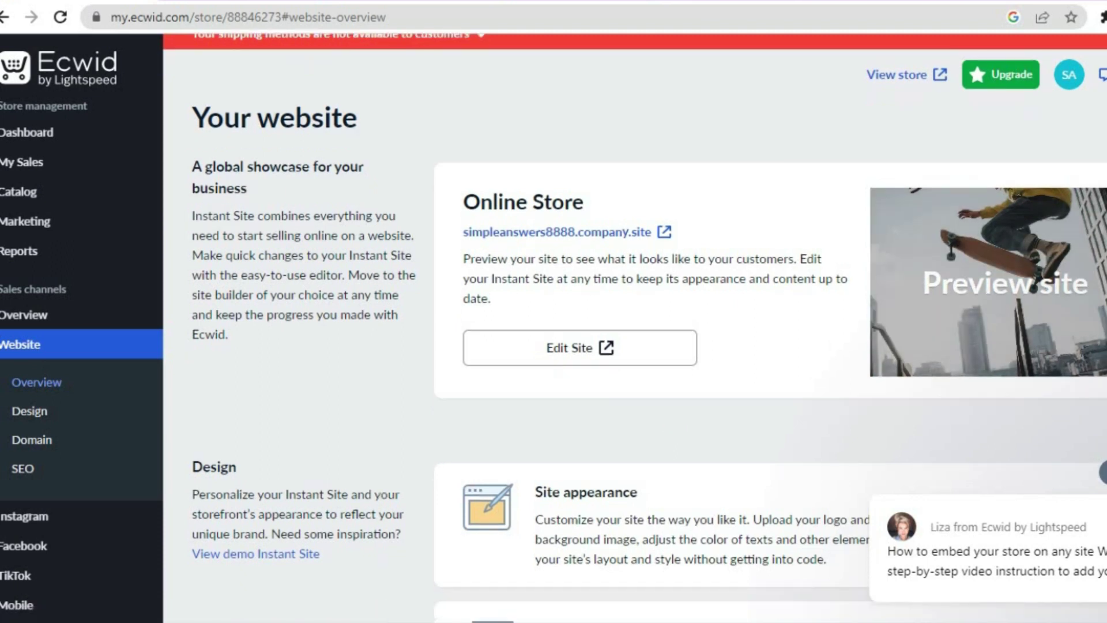
{"action": "scroll", "coordinate": [634, 329], "scroll_direction": "down", "scroll_amount": 6}
{"action": "scroll", "coordinate": [634, 328], "scroll_direction": "down", "scroll_amount": 5}
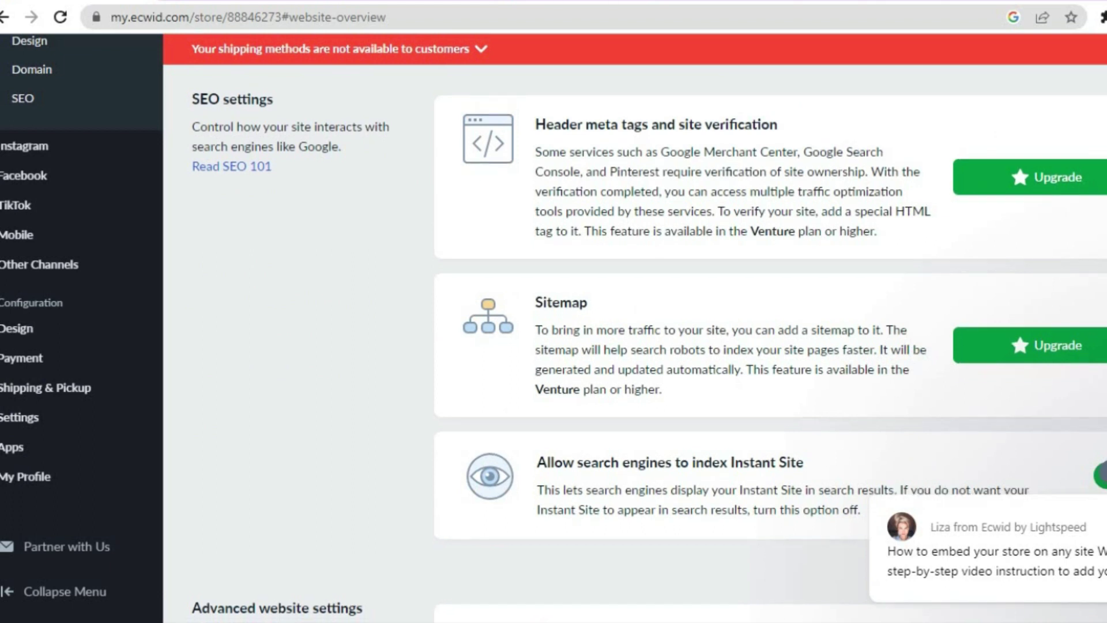
{"action": "scroll", "coordinate": [635, 329], "scroll_direction": "down", "scroll_amount": 5}
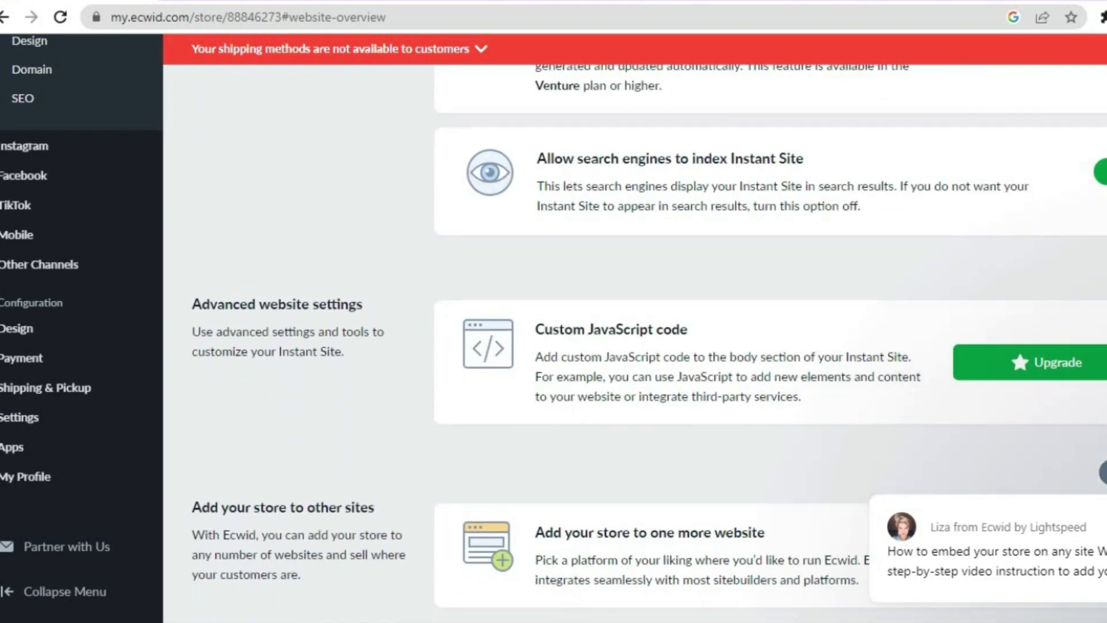
{"action": "scroll", "coordinate": [773, 551], "scroll_direction": "down", "scroll_amount": 2}
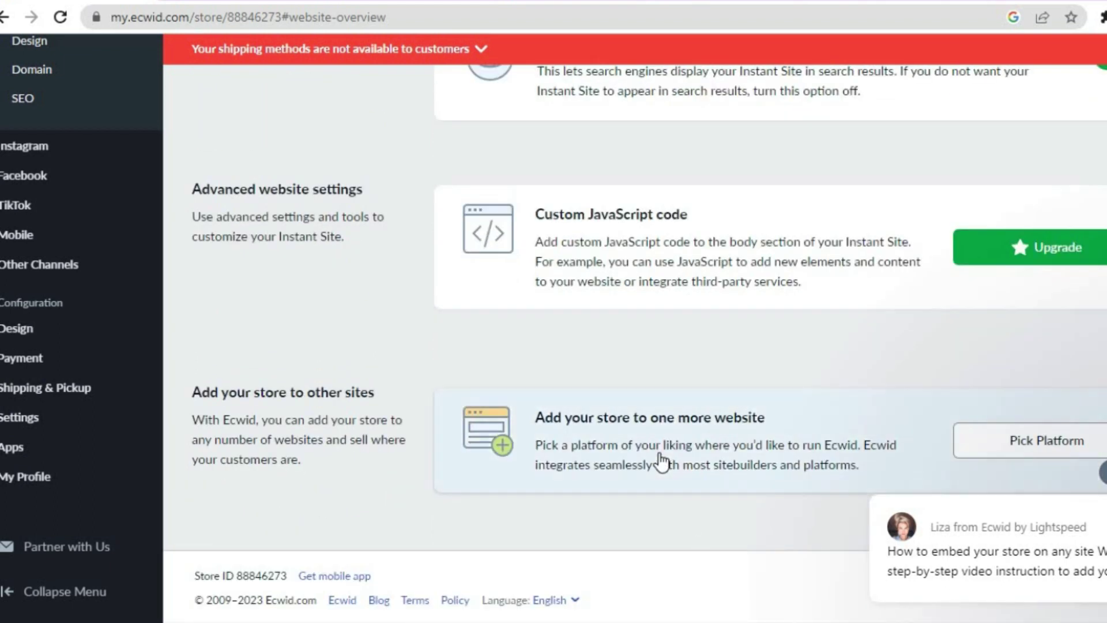
Choose Custom website for adding the store elsewhere and copy its integration code.
{"action": "left_click", "coordinate": [660, 454]}
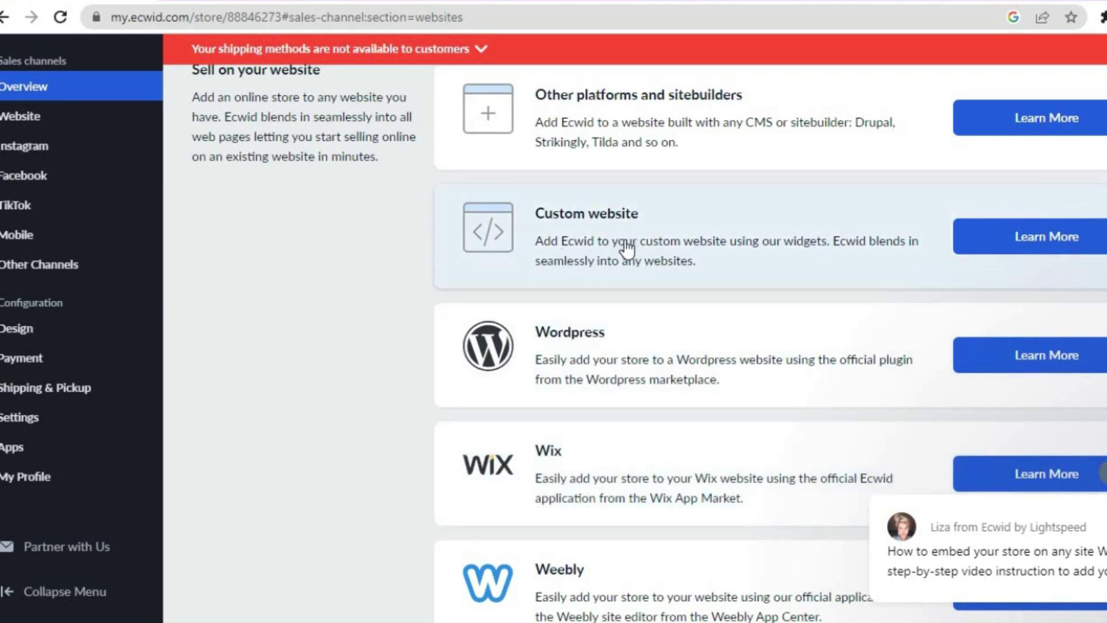
{"action": "left_click", "coordinate": [736, 254]}
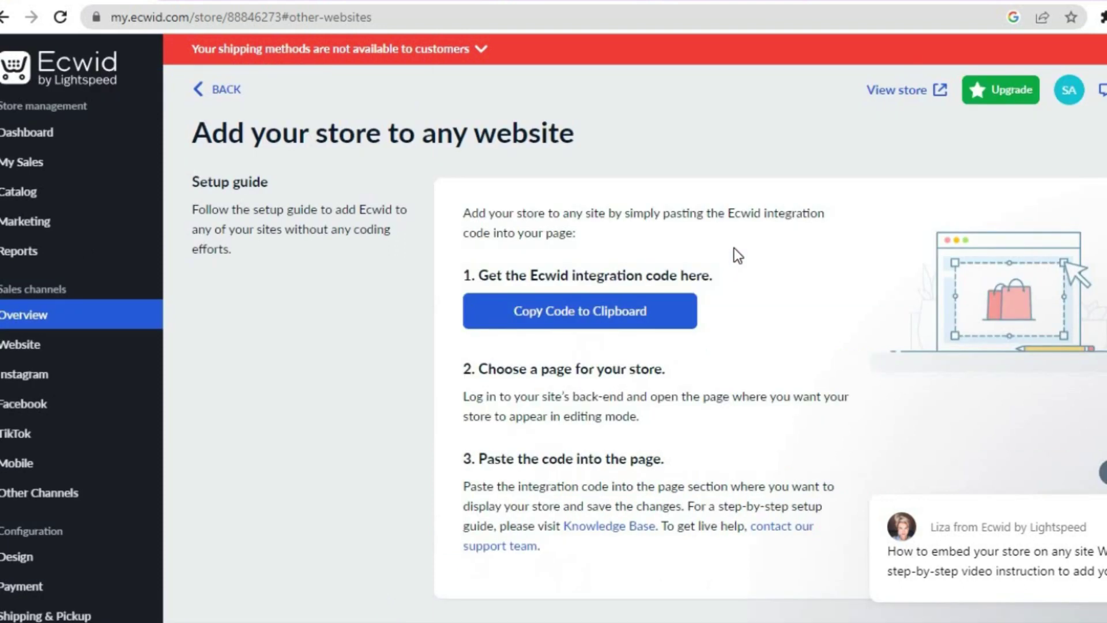
{"action": "left_click", "coordinate": [609, 311]}
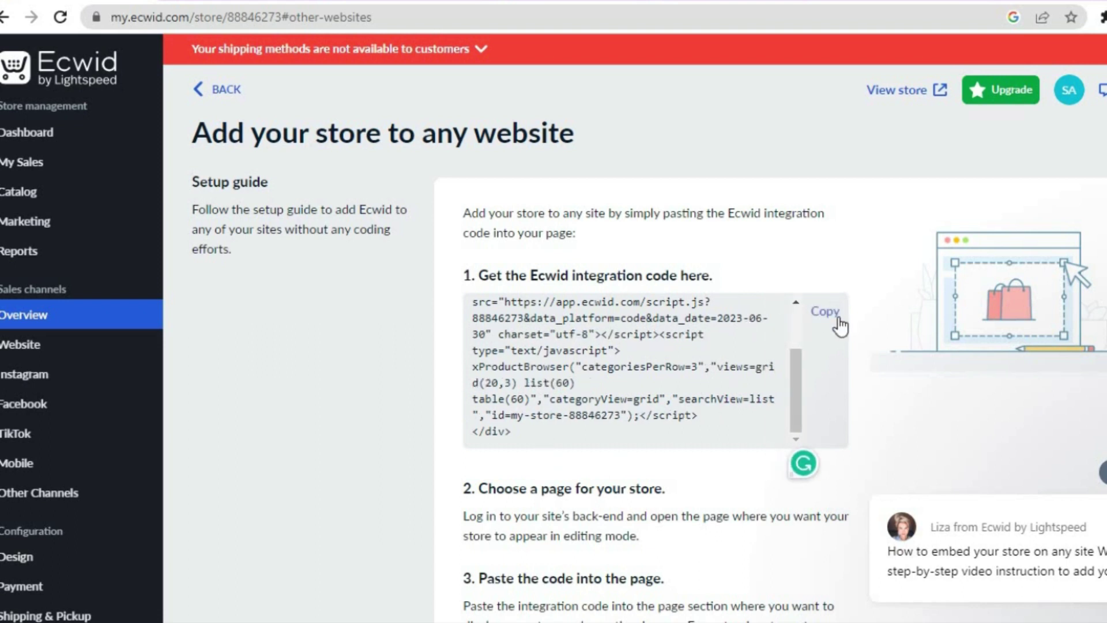
{"action": "left_click", "coordinate": [839, 316]}
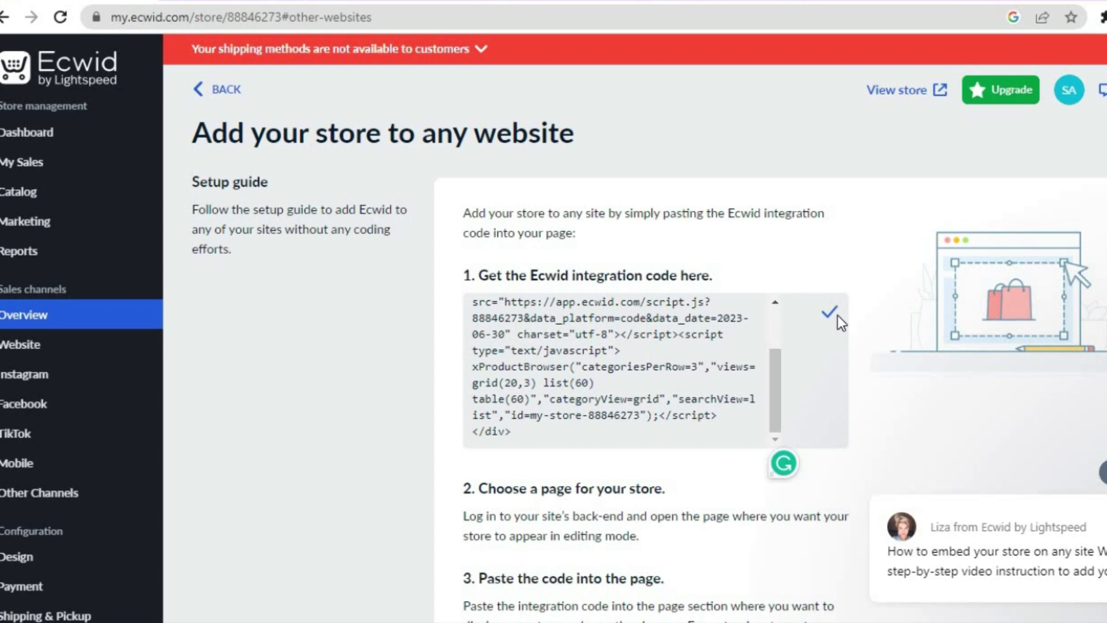
{"action": "left_click", "coordinate": [582, 357]}
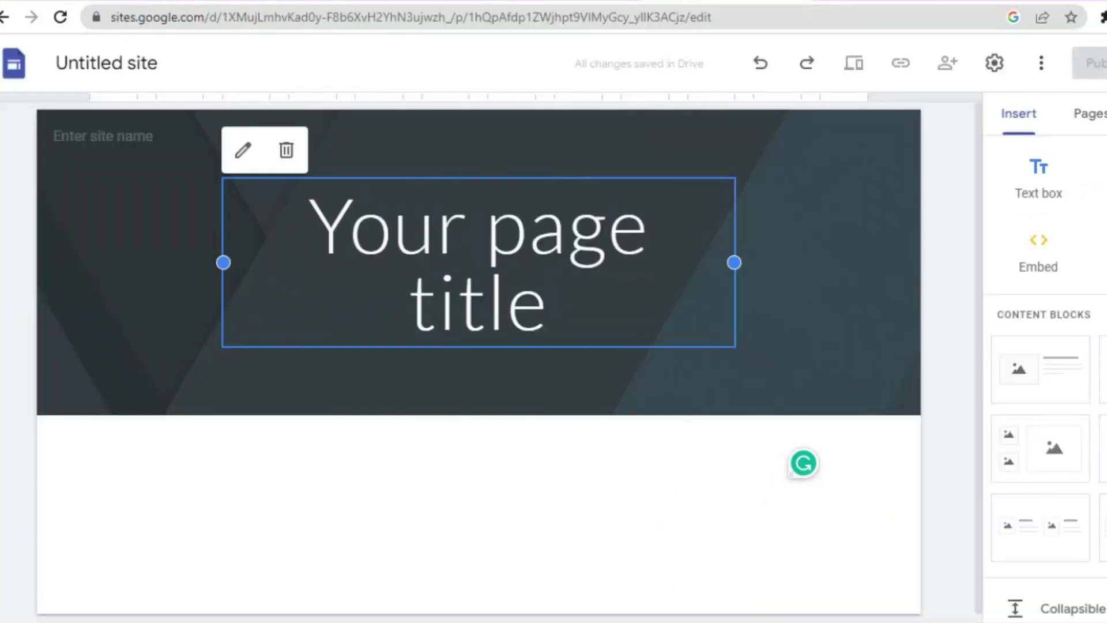
Add a Full page embed page named 'store' from the Pages panel.
{"action": "left_click", "coordinate": [1092, 118]}
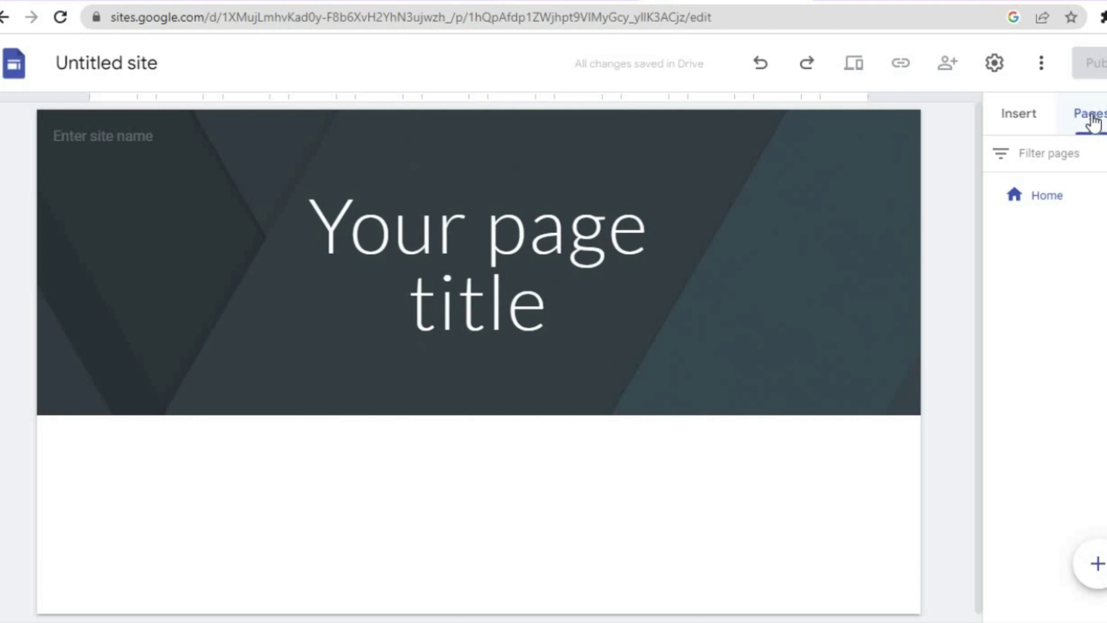
{"action": "mouse_move", "coordinate": [1099, 571]}
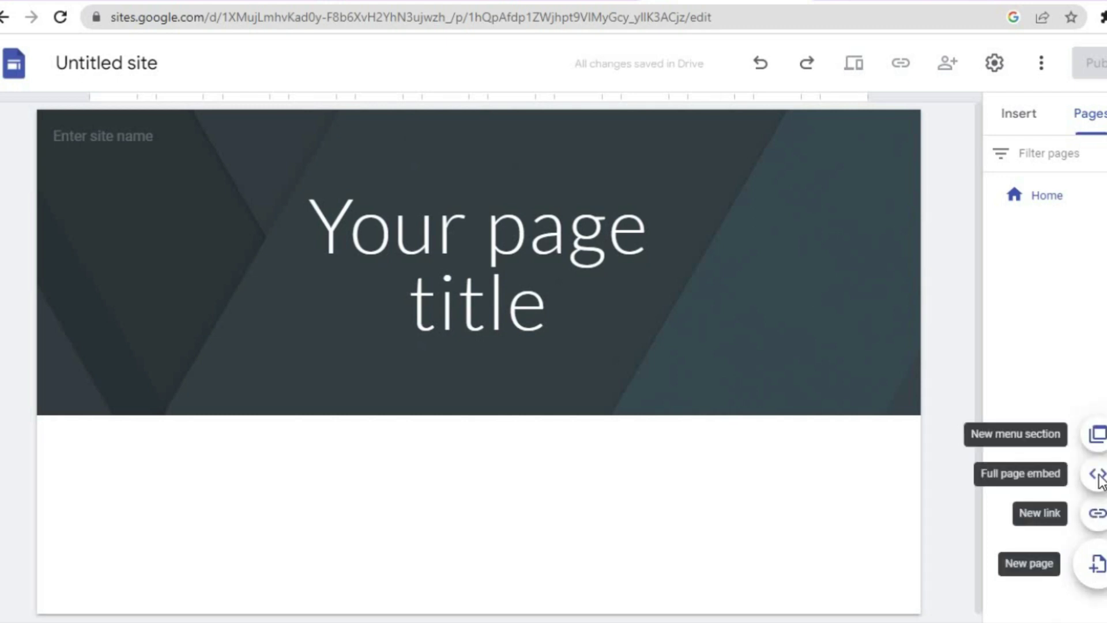
{"action": "left_click", "coordinate": [1099, 475]}
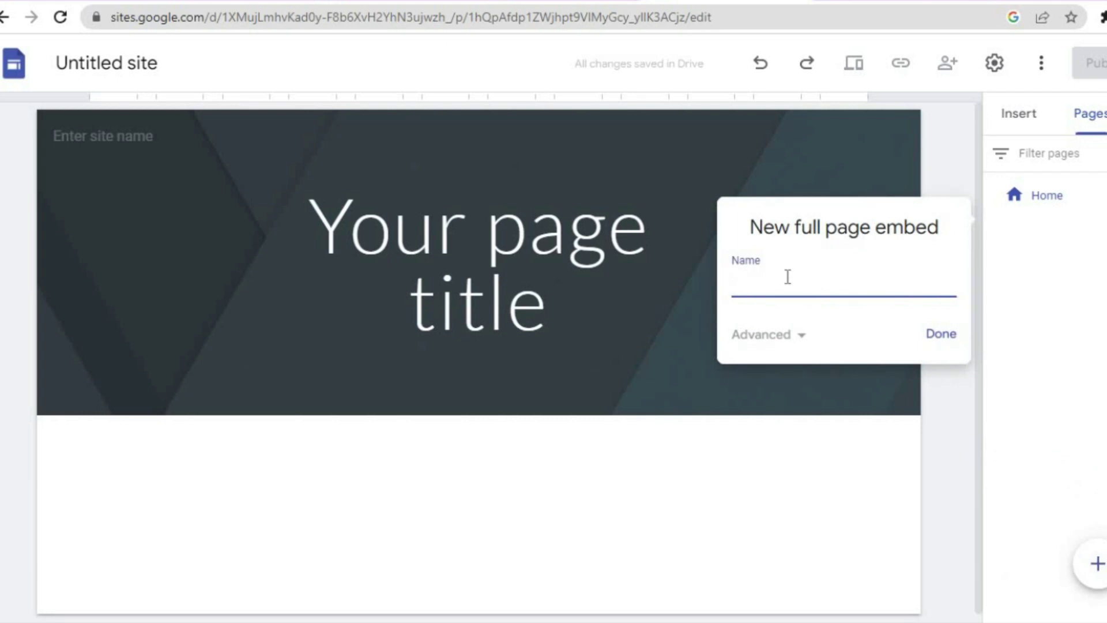
{"action": "type", "text": "store"}
{"action": "left_click", "coordinate": [939, 335]}
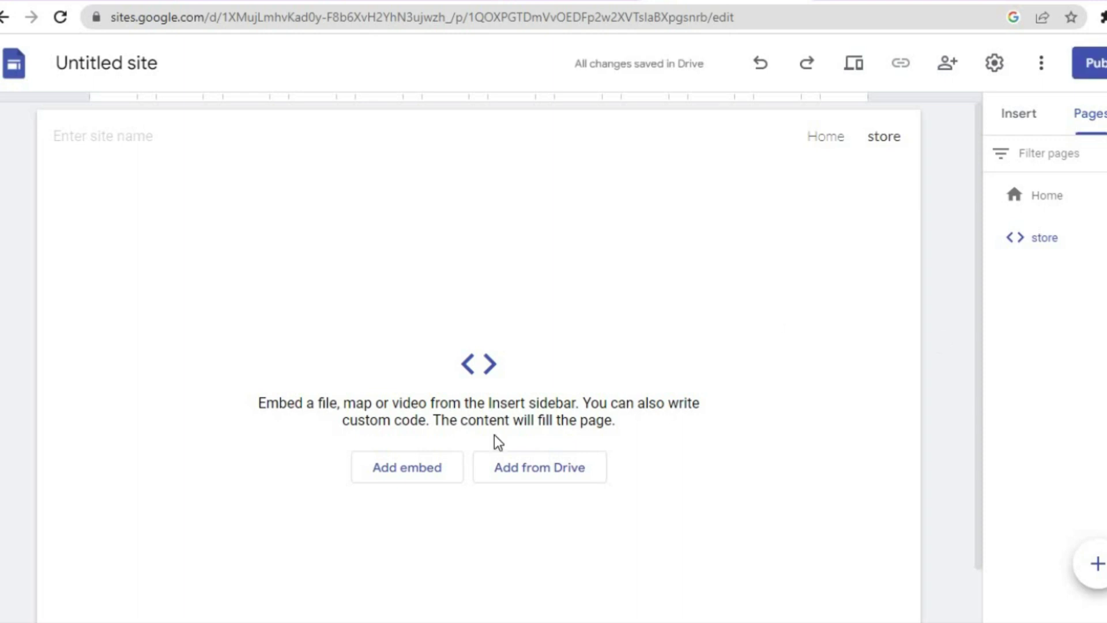
Paste the Ecwid store HTML as embed code and insert it on the store page.
{"action": "left_click", "coordinate": [403, 475]}
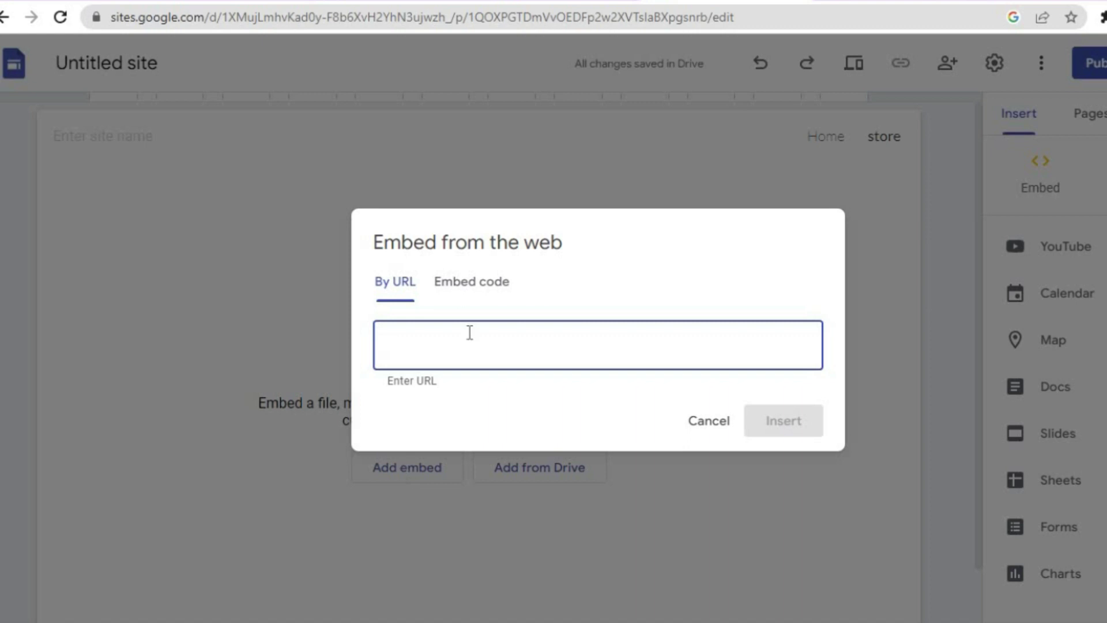
{"action": "left_click", "coordinate": [479, 286]}
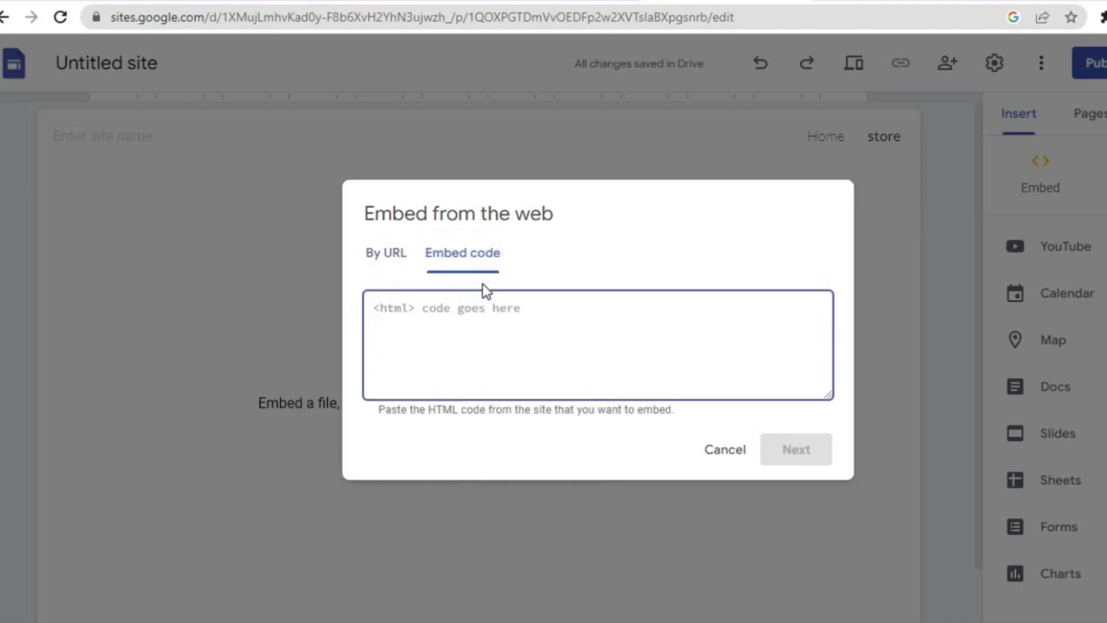
{"action": "right_click", "coordinate": [404, 317]}
{"action": "left_click", "coordinate": [476, 151]}
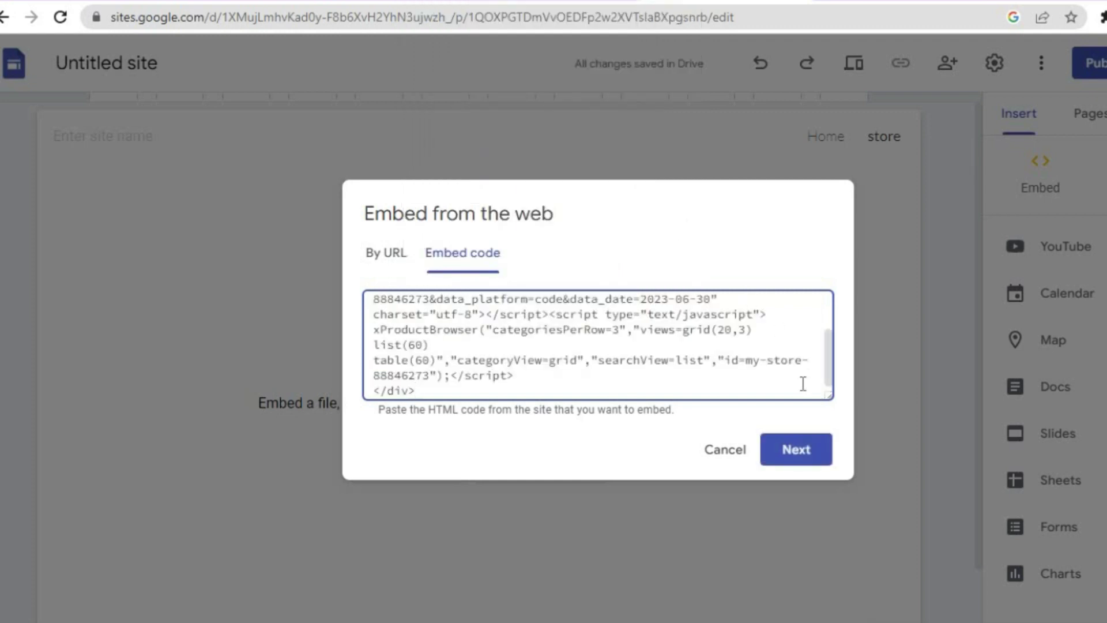
{"action": "left_click", "coordinate": [796, 449]}
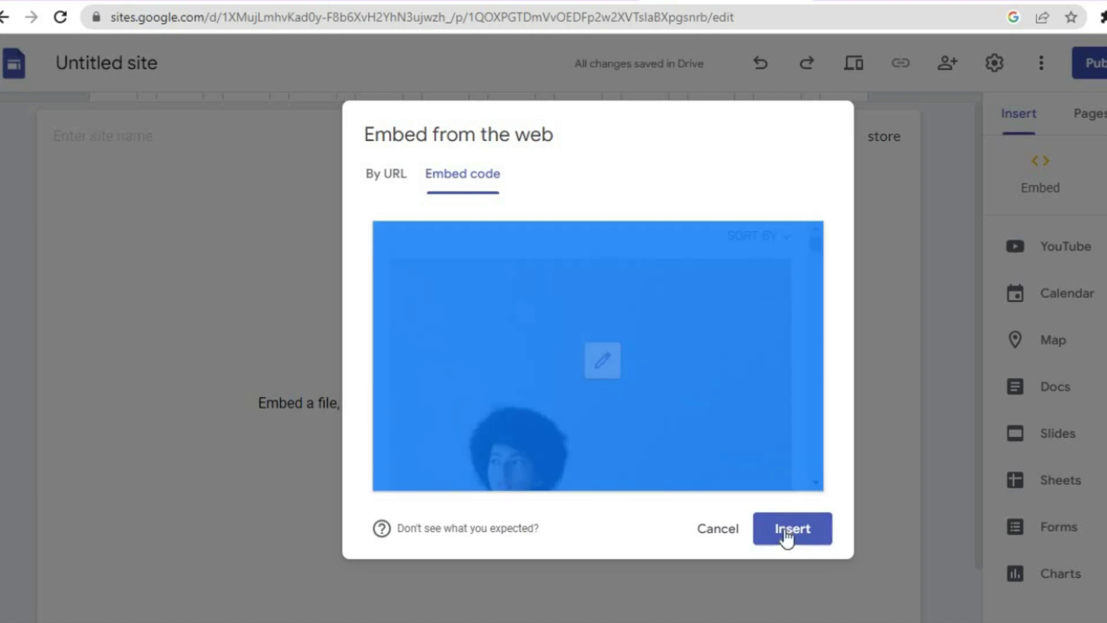
{"action": "left_click", "coordinate": [785, 528]}
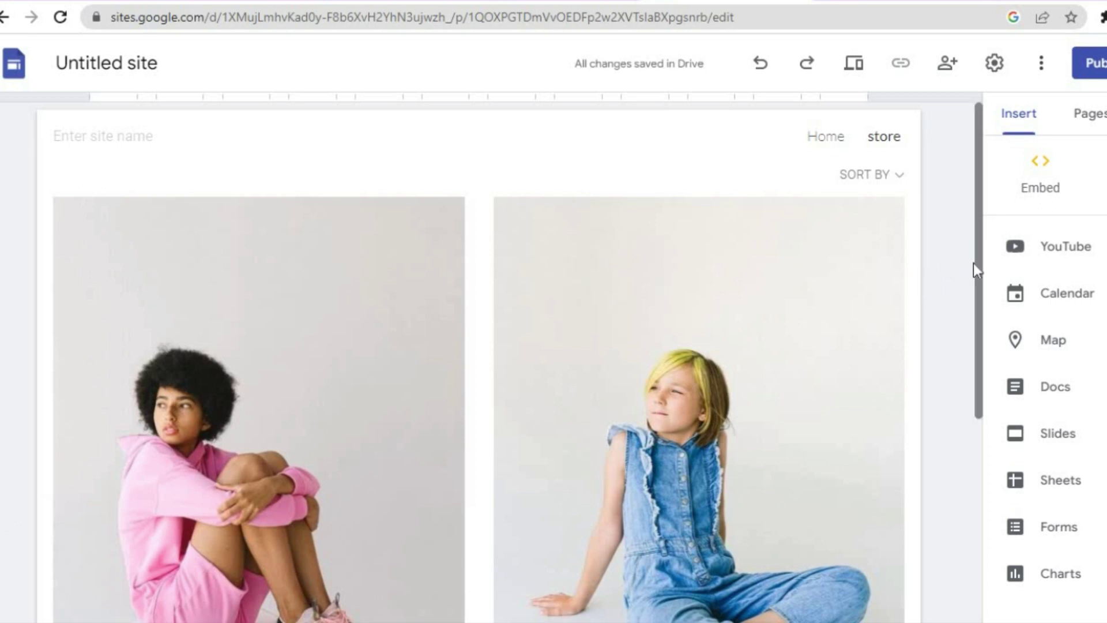
{"action": "scroll", "coordinate": [957, 479], "scroll_direction": "down", "scroll_amount": 5}
{"action": "left_click_drag", "start_coordinate": [977, 447], "coordinate": [971, 226]}
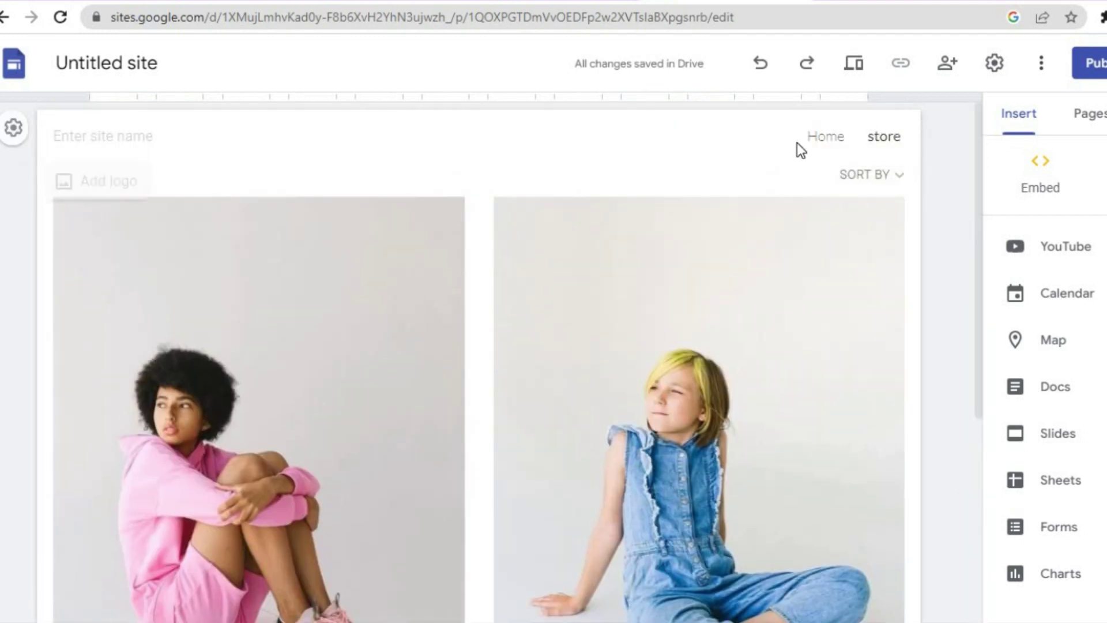
{"action": "left_click", "coordinate": [829, 139]}
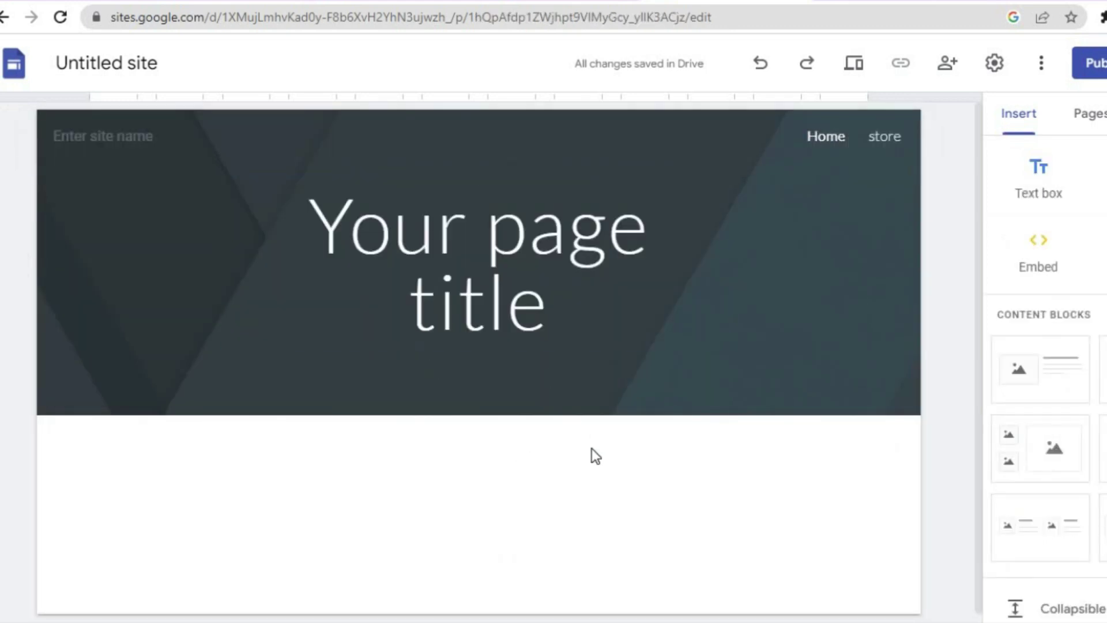
{"action": "left_click", "coordinate": [896, 139]}
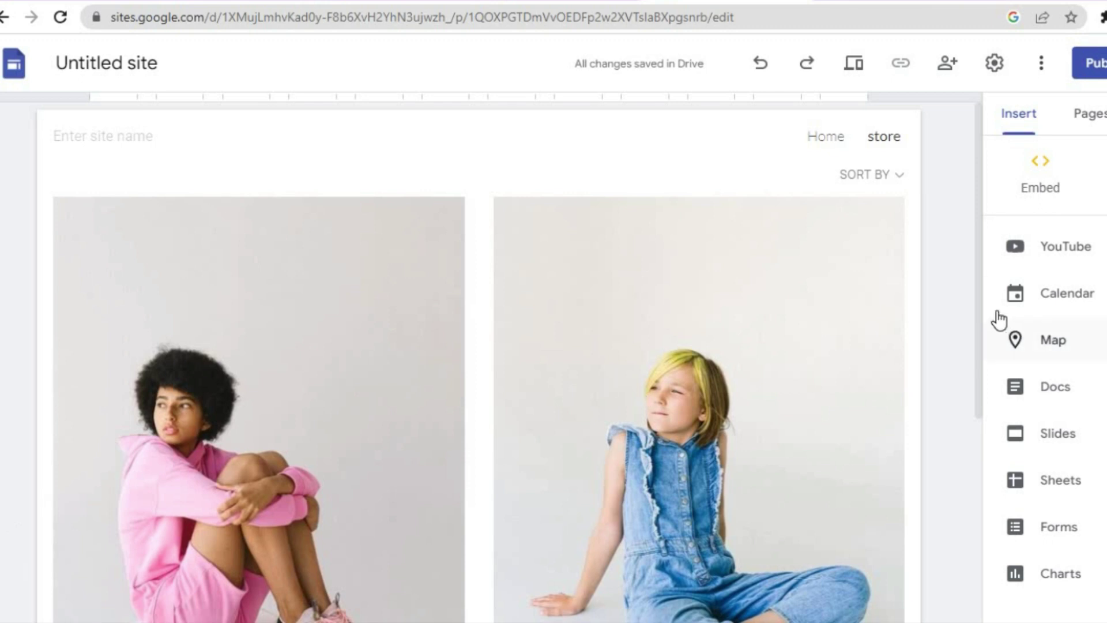
{"action": "left_click_drag", "start_coordinate": [981, 317], "coordinate": [981, 527]}
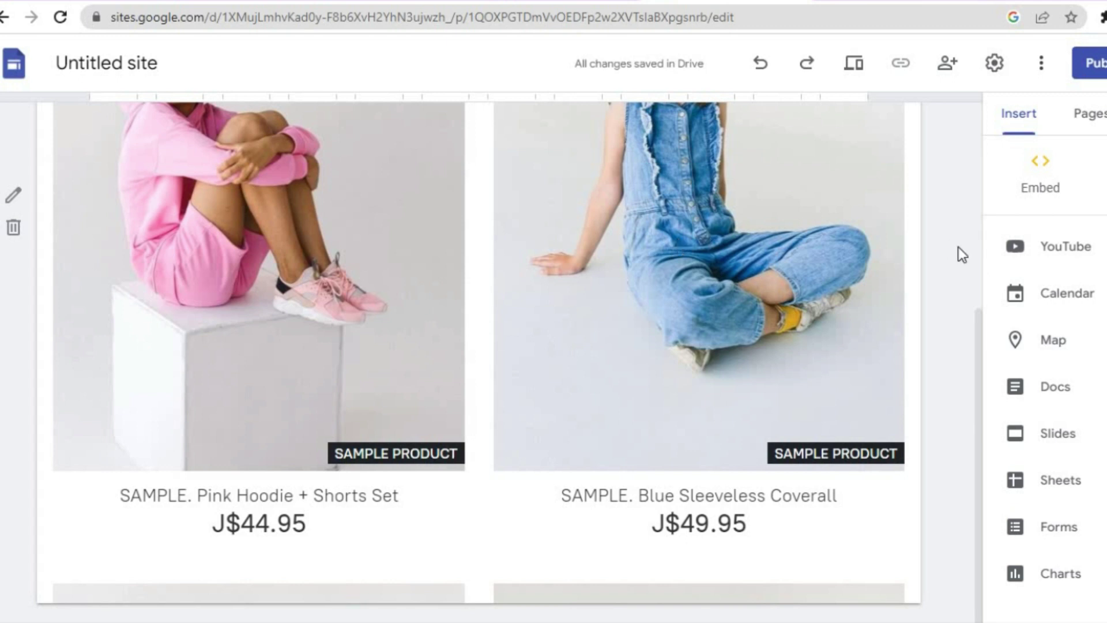
Publish the Google Site at the web address simplystore555.
{"action": "left_click", "coordinate": [1095, 74]}
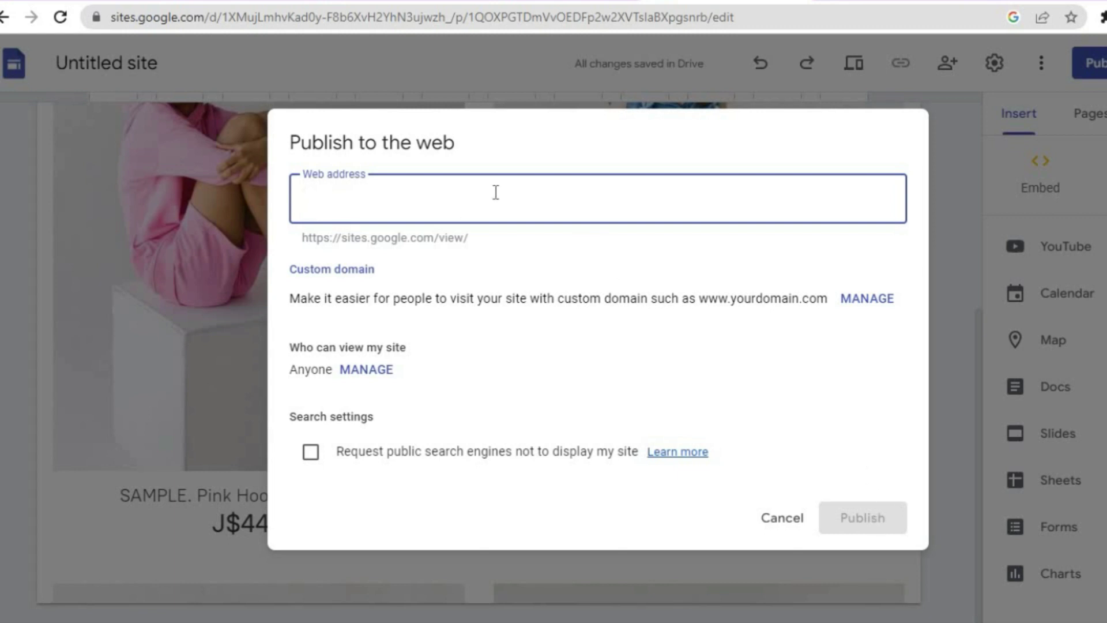
{"action": "type", "text": "si"}
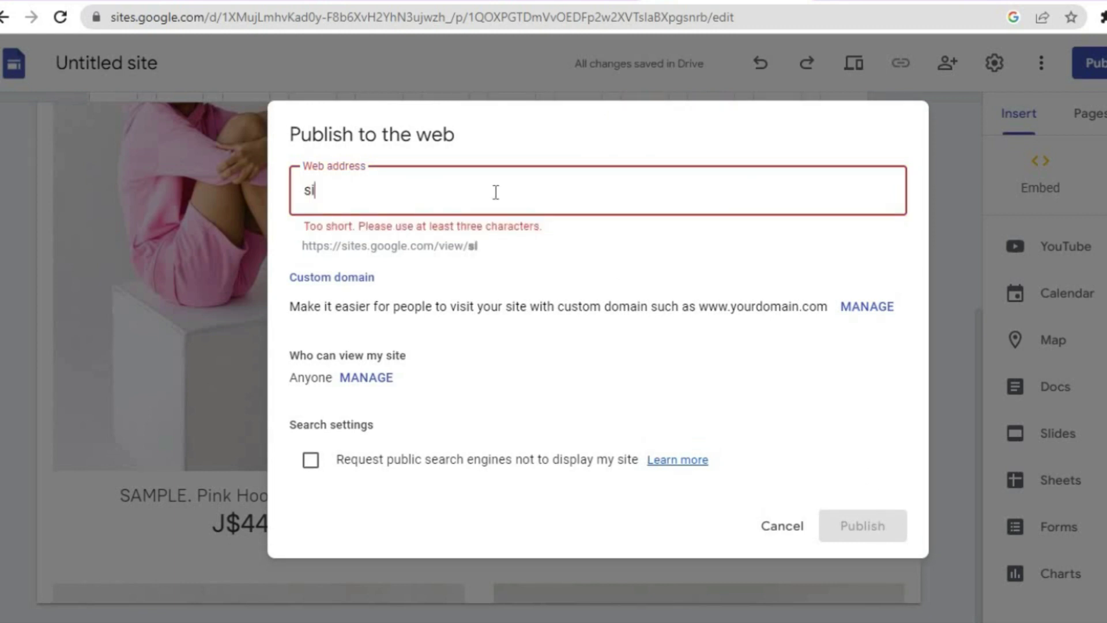
{"action": "type", "text": "mplys"}
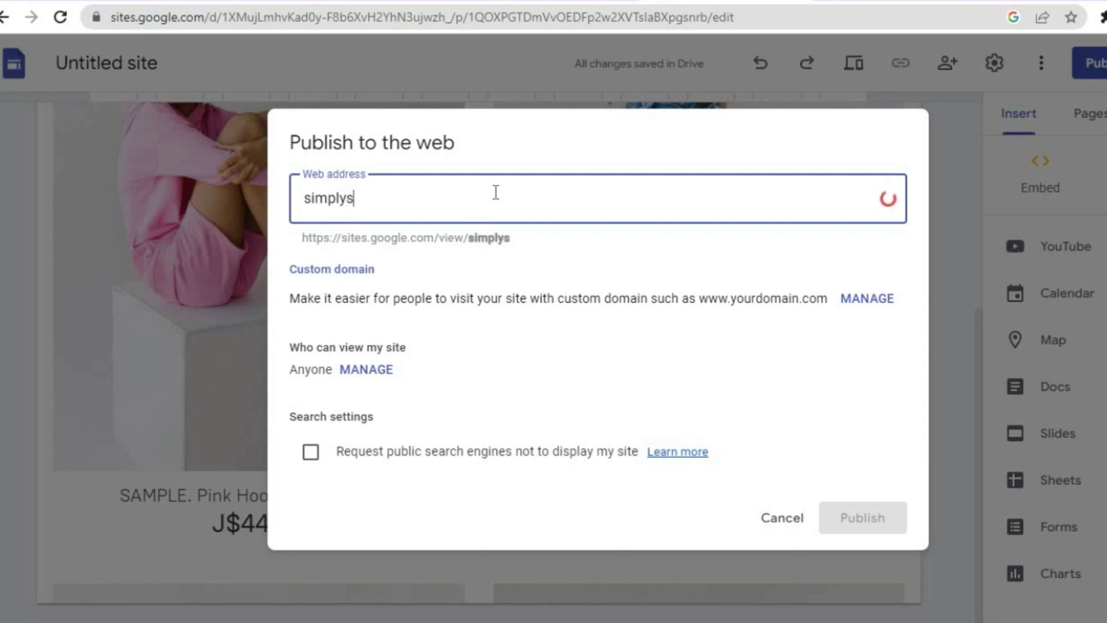
{"action": "type", "text": "tore"}
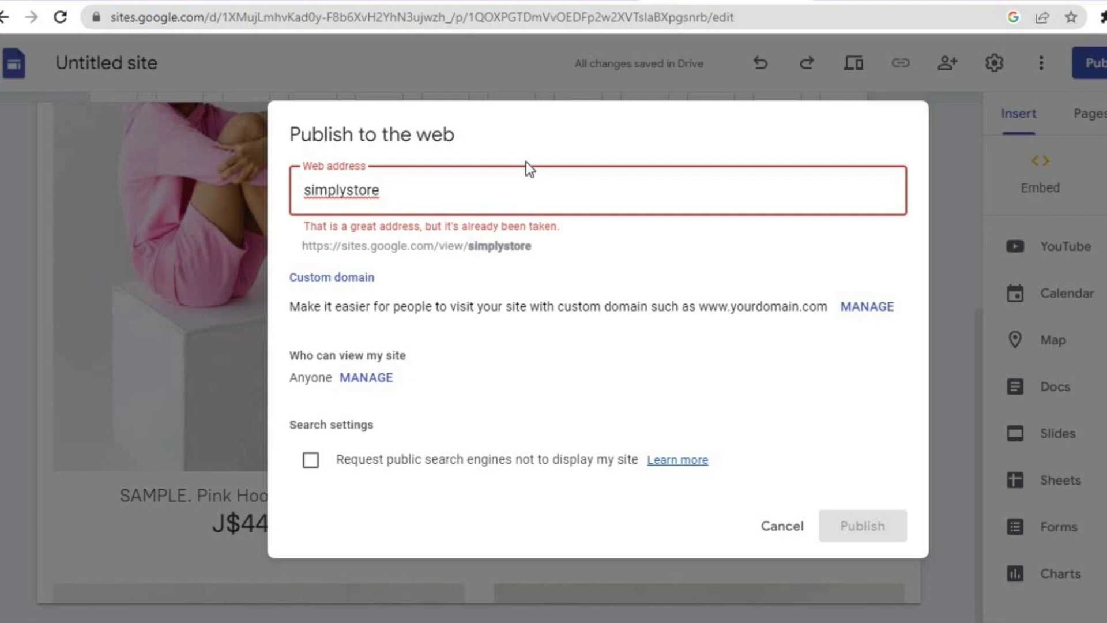
{"action": "type", "text": "555"}
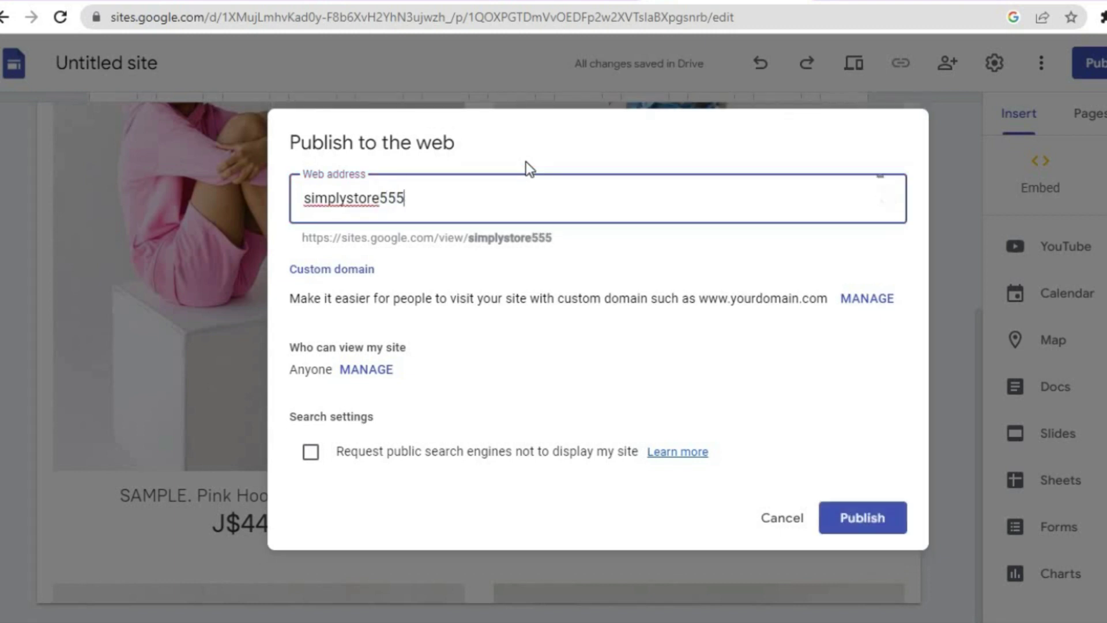
{"action": "left_click", "coordinate": [892, 527]}
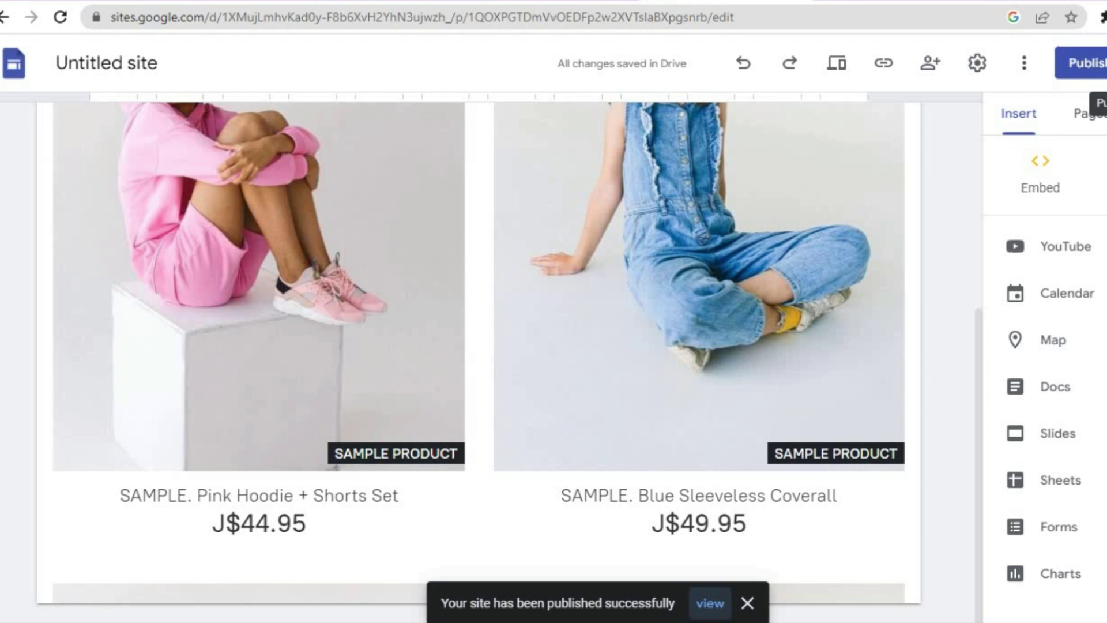
View the published site and scroll down its store catalog.
{"action": "left_click", "coordinate": [1095, 63]}
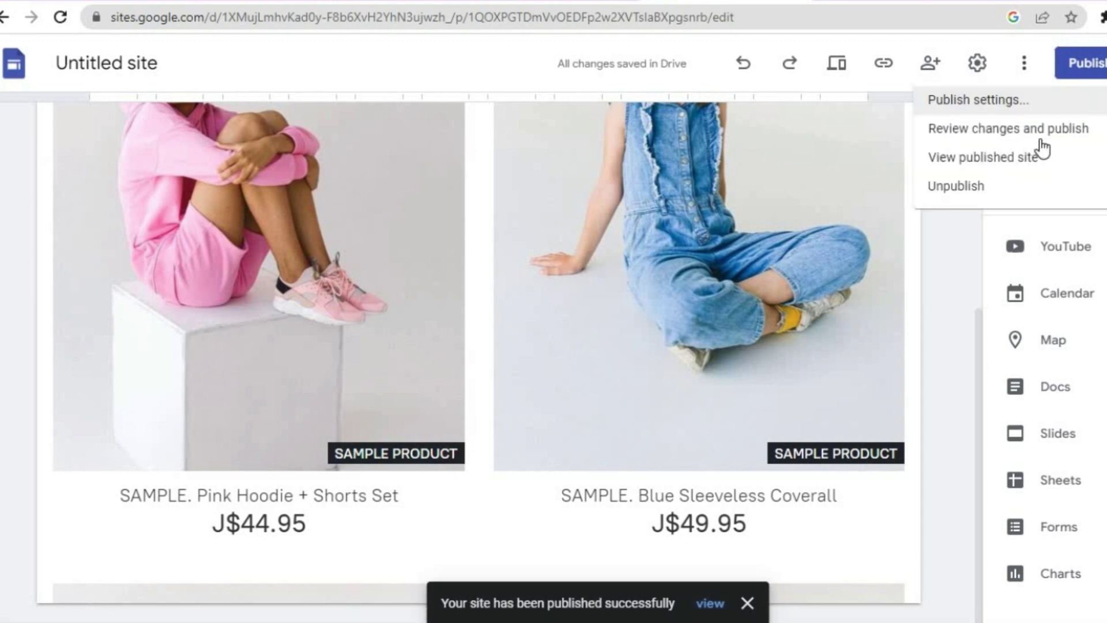
{"action": "left_click", "coordinate": [1020, 163]}
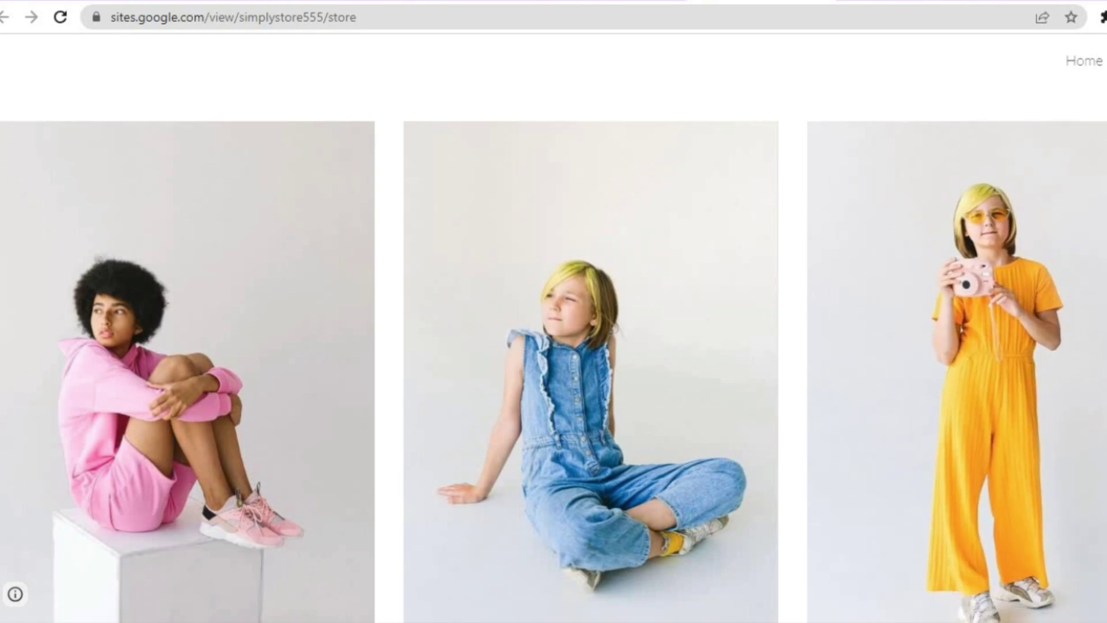
{"action": "scroll", "coordinate": [998, 239], "scroll_direction": "down", "scroll_amount": 3}
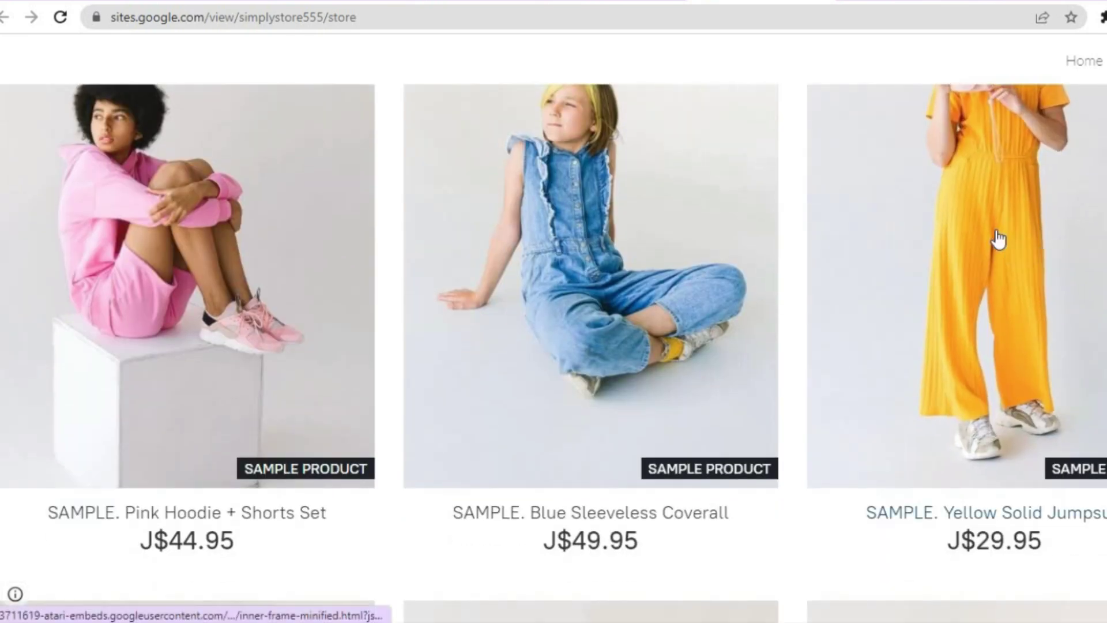
Open the Yellow Solid Jumpsuit product page (J$29.95) and browse its size options and details.
{"action": "left_click", "coordinate": [997, 237]}
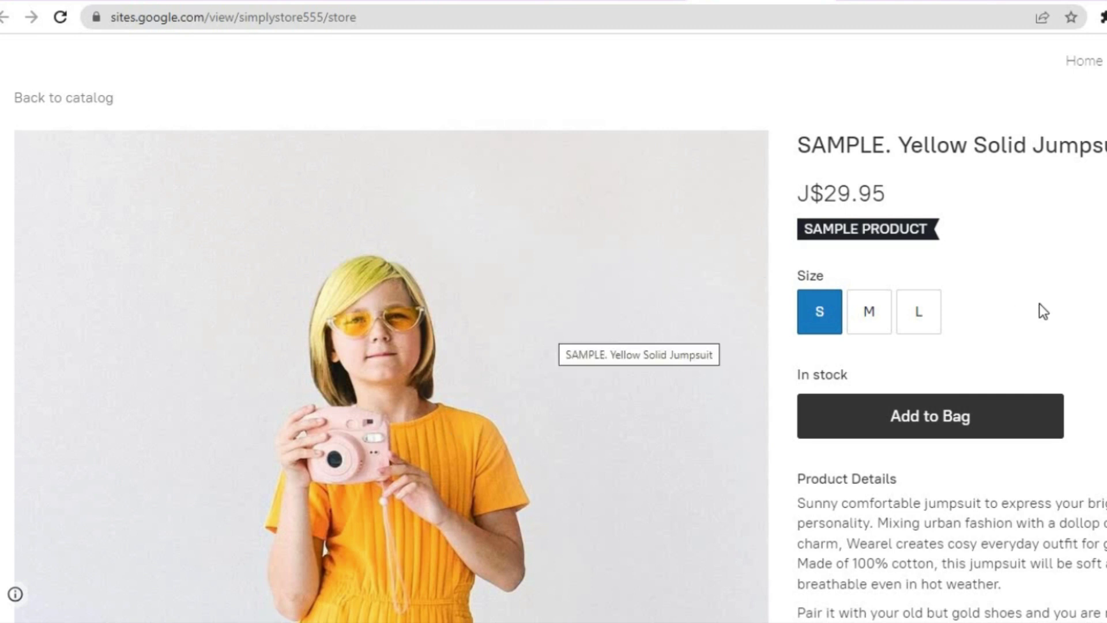
{"action": "scroll", "coordinate": [553, 346], "scroll_direction": "down", "scroll_amount": 2}
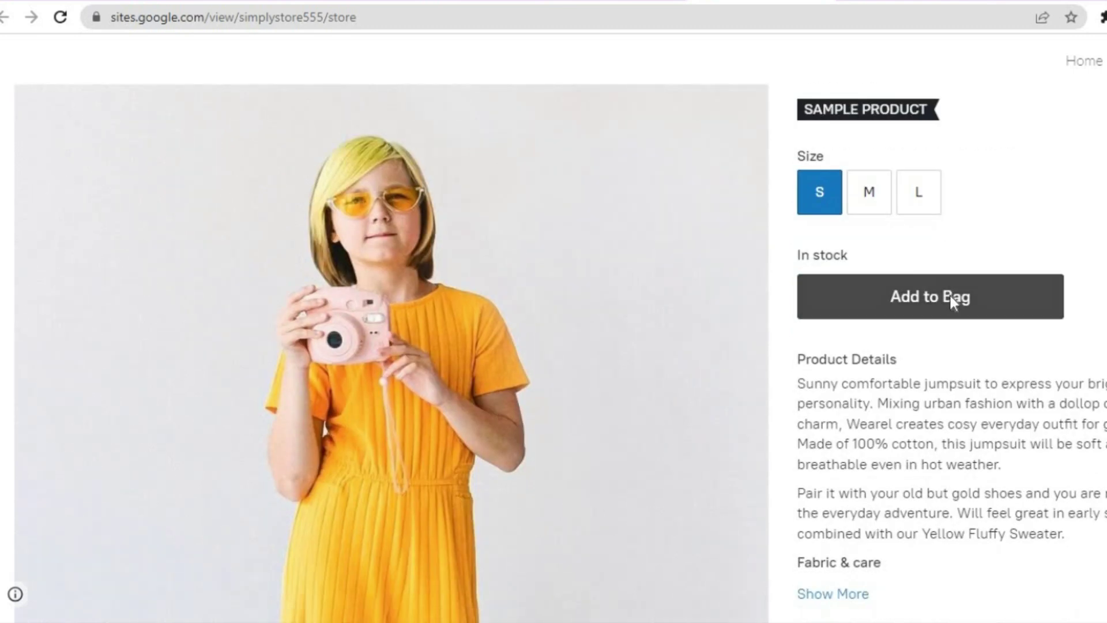
{"action": "scroll", "coordinate": [553, 346], "scroll_direction": "down", "scroll_amount": 5}
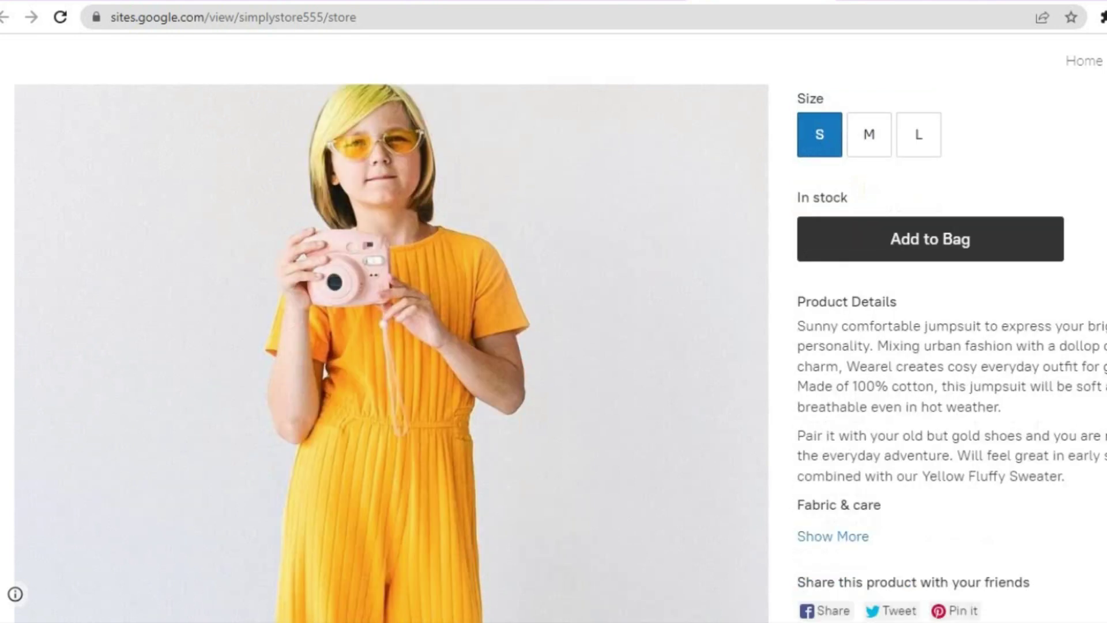
{"action": "scroll", "coordinate": [553, 346], "scroll_direction": "up", "scroll_amount": 4}
{"action": "scroll", "coordinate": [554, 346], "scroll_direction": "up", "scroll_amount": 3}
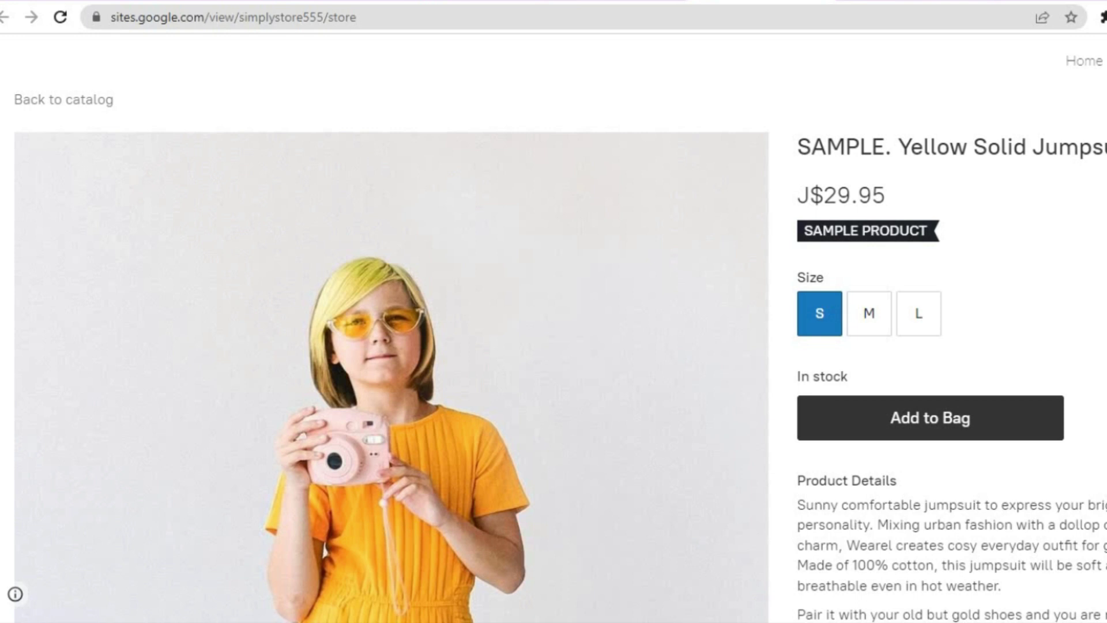
{"action": "scroll", "coordinate": [554, 346], "scroll_direction": "down", "scroll_amount": 6}
{"action": "scroll", "coordinate": [553, 346], "scroll_direction": "up", "scroll_amount": 6}
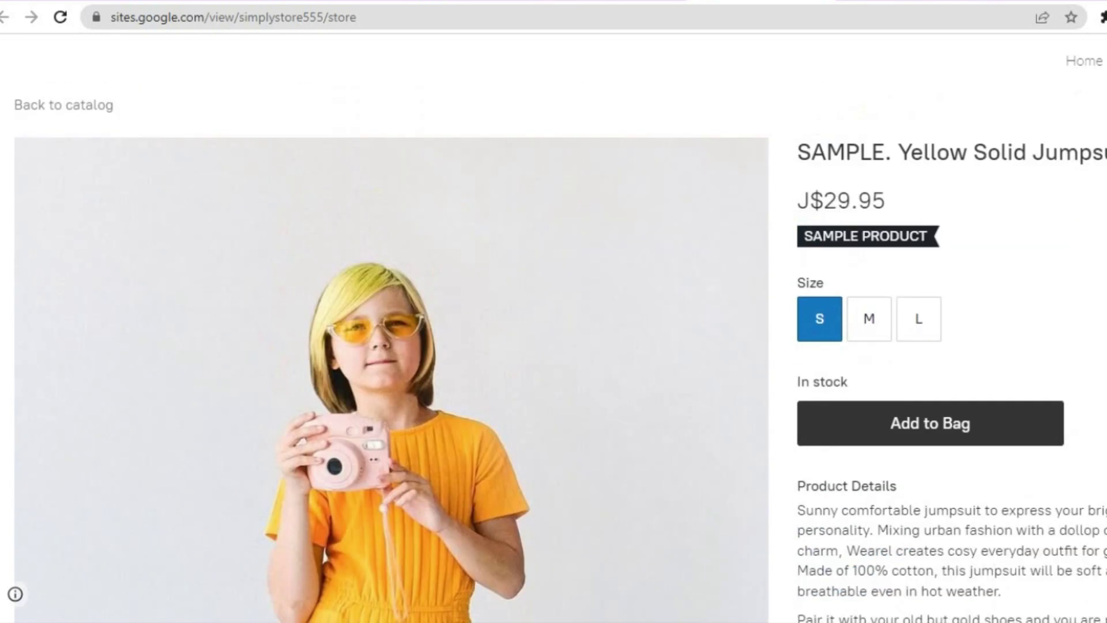